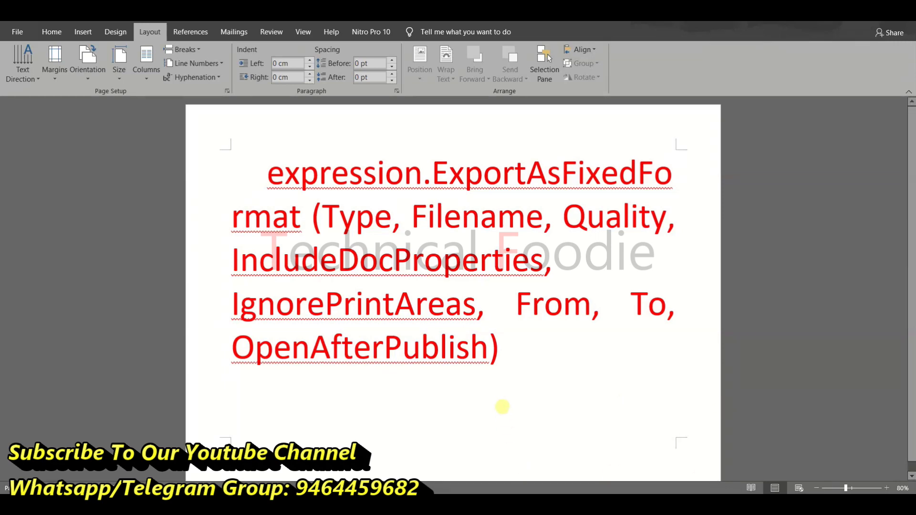
Highlight the syntax paragraph and the word expression in the ExportAsFixedFormat syntax
{"action": "left_click", "coordinate": [515, 352]}
{"action": "key", "text": "shift+Up"}
{"action": "key", "text": "shift+Up"}
{"action": "key", "text": "shift+Up"}
{"action": "key", "text": "shift+Up"}
{"action": "key", "text": "shift+Home"}
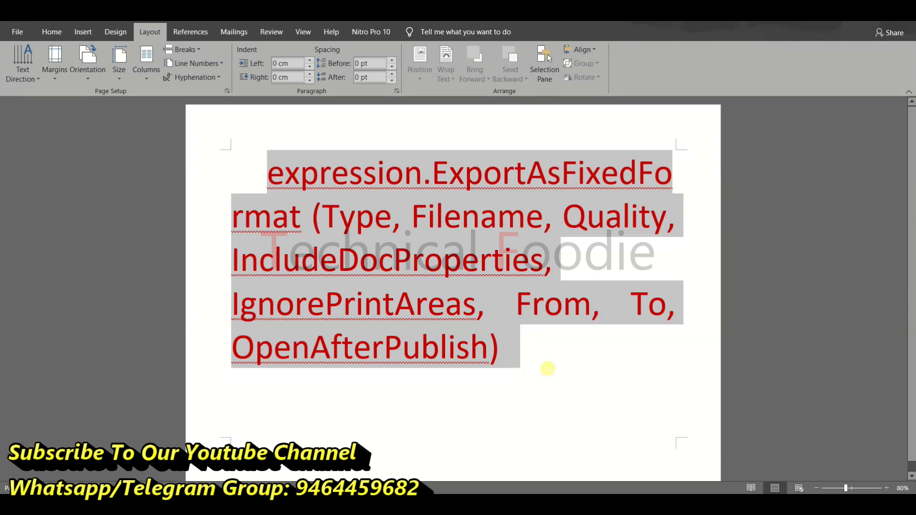
{"action": "left_click", "coordinate": [548, 368]}
{"action": "left_click", "coordinate": [363, 180]}
{"action": "double_click", "coordinate": [362, 180]}
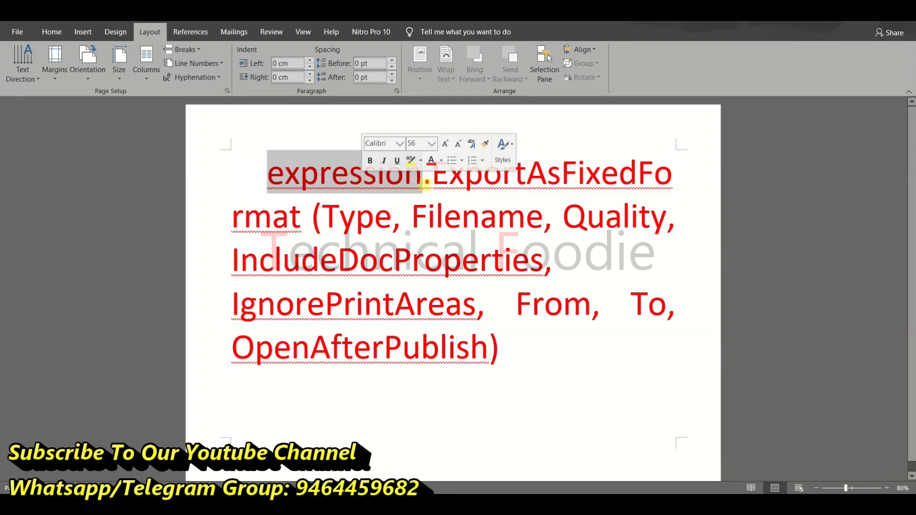
{"action": "left_click", "coordinate": [412, 185]}
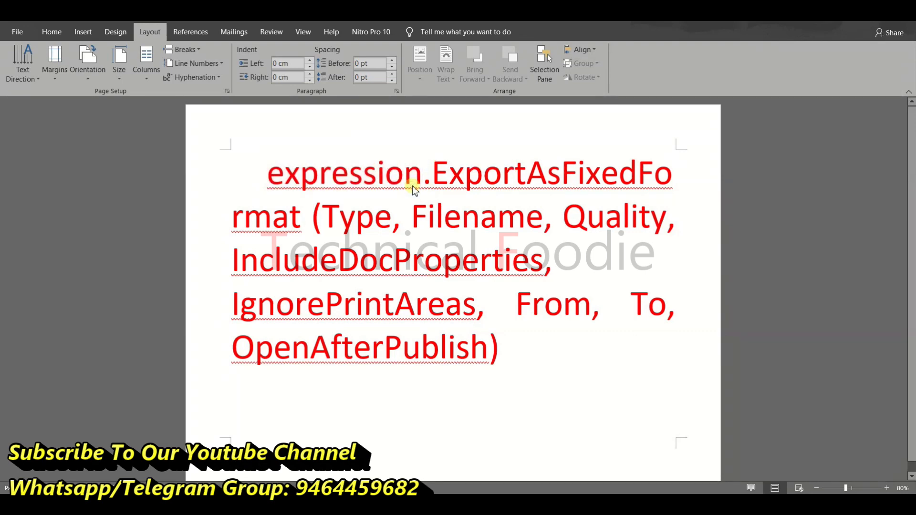
{"action": "left_click", "coordinate": [423, 176]}
{"action": "key", "text": "shift+Left"}
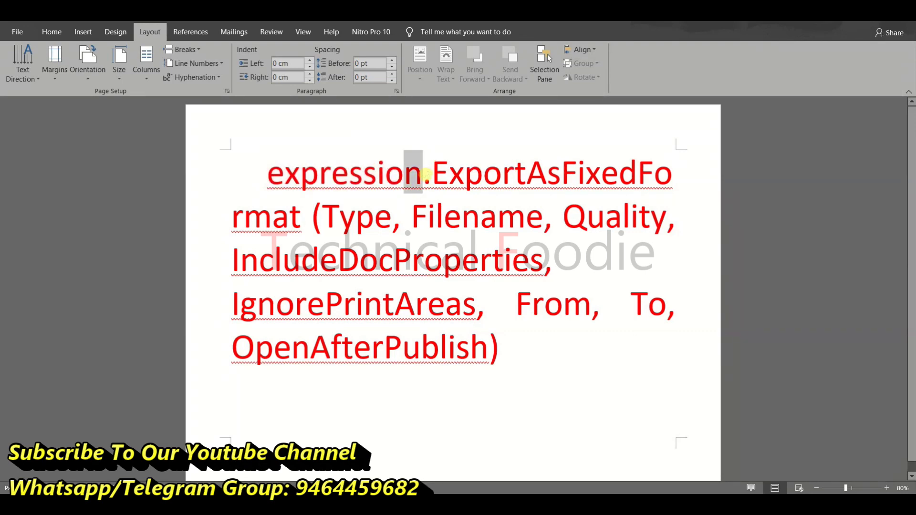
{"action": "key", "text": "shift+Left"}
{"action": "key", "text": "shift+Left"}
{"action": "key", "text": "shift+Left"}
{"action": "key", "text": "shift+Left"}
{"action": "key", "text": "shift+Left"}
{"action": "key", "text": "shift+Left"}
{"action": "key", "text": "shift+Left"}
{"action": "key", "text": "shift+Left"}
{"action": "key", "text": "shift+Left"}
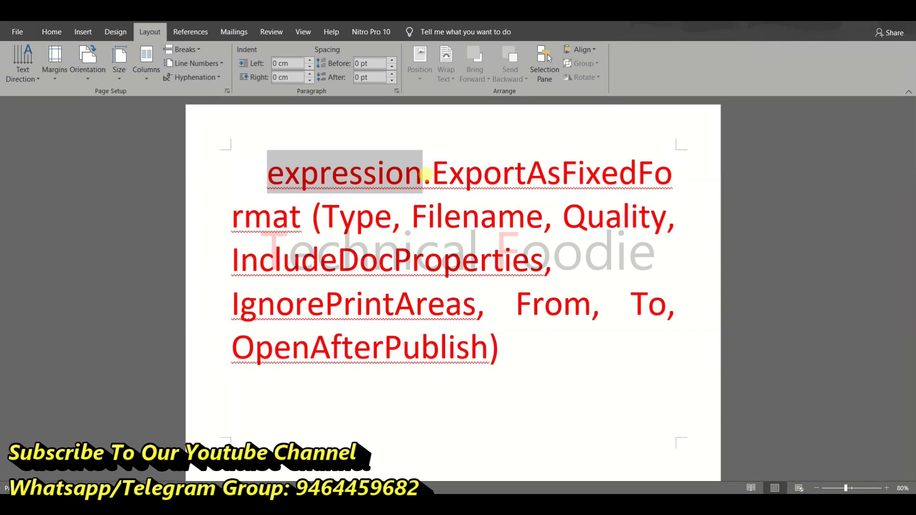
{"action": "left_click", "coordinate": [426, 174]}
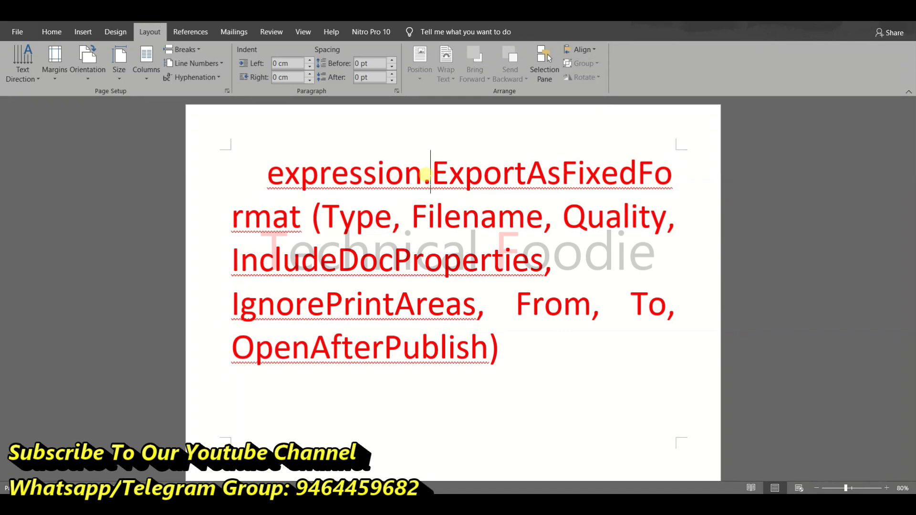
Select the method name ExportAsFixedFormat in the syntax line
{"action": "key", "text": "Right"}
{"action": "key", "text": "shift+Right"}
{"action": "key", "text": "shift+Right"}
{"action": "key", "text": "shift+Right"}
{"action": "key", "text": "shift+Right"}
{"action": "key", "text": "shift+Right"}
{"action": "key", "text": "shift+Right"}
{"action": "key", "text": "shift+Right"}
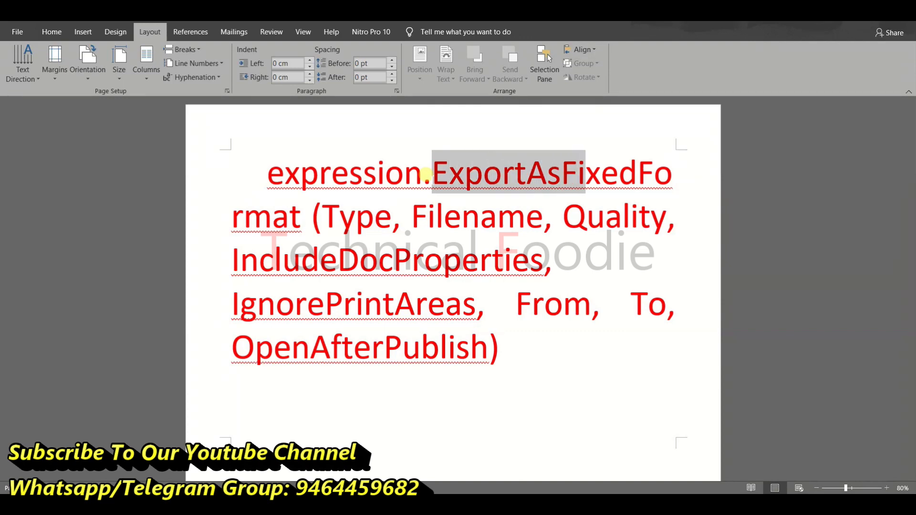
{"action": "key", "text": "shift+Right"}
{"action": "key", "text": "shift+Right"}
{"action": "key", "text": "shift+Right"}
{"action": "key", "text": "shift+Right"}
{"action": "key", "text": "shift+Right"}
{"action": "key", "text": "shift+Right"}
{"action": "key", "text": "shift+Right"}
{"action": "key", "text": "shift+Right"}
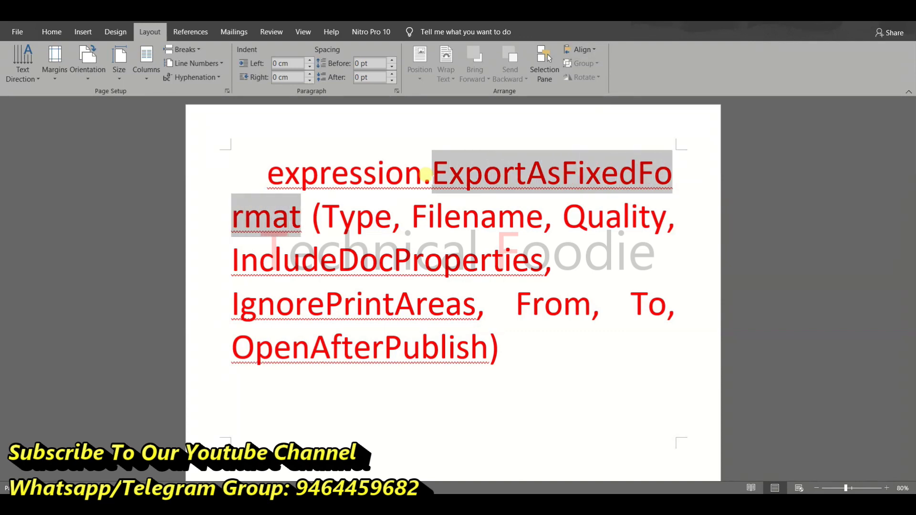
{"action": "key", "text": "shift+Right"}
{"action": "key", "text": "shift+Left"}
{"action": "key", "text": "Right"}
{"action": "key", "text": "Right"}
{"action": "key", "text": "Right"}
{"action": "key", "text": "shift+Right"}
{"action": "key", "text": "shift+Right"}
{"action": "key", "text": "shift+Right"}
{"action": "key", "text": "shift+Right"}
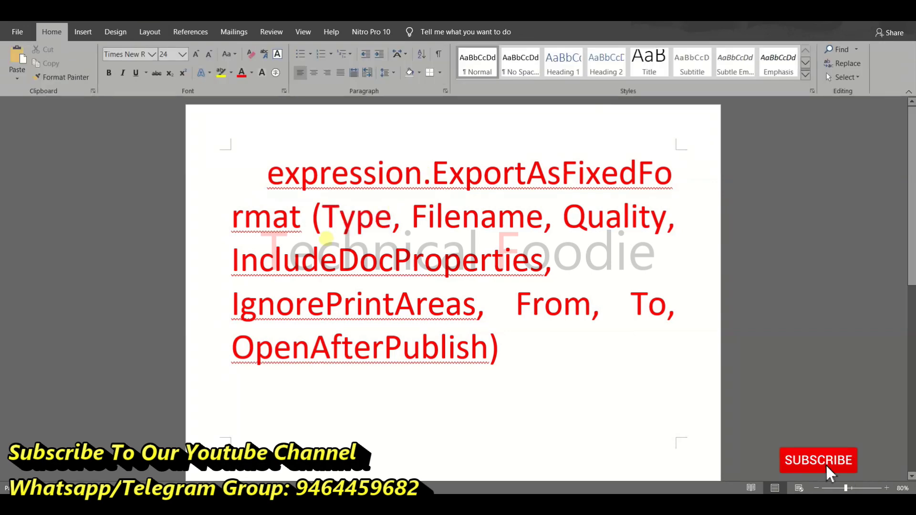
Scroll through the syntax notes to review the Quality options
{"action": "scroll", "coordinate": [358, 231], "scroll_direction": "down", "scroll_amount": 2}
{"action": "scroll", "coordinate": [358, 231], "scroll_direction": "down", "scroll_amount": 2}
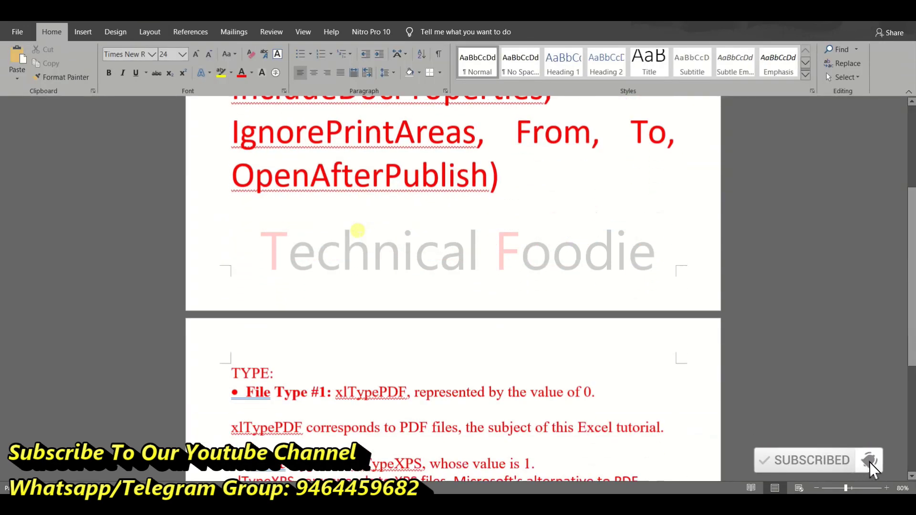
{"action": "scroll", "coordinate": [334, 229], "scroll_direction": "down", "scroll_amount": 4}
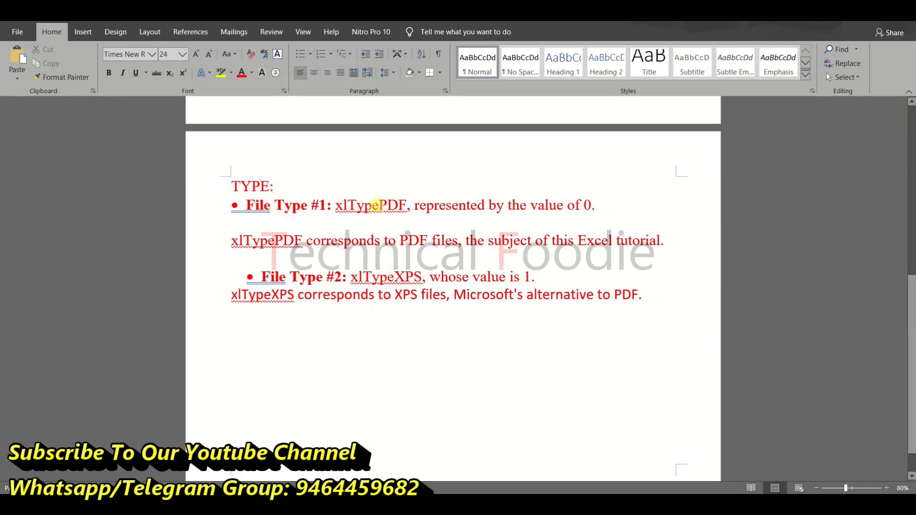
{"action": "scroll", "coordinate": [375, 204], "scroll_direction": "up", "scroll_amount": 3}
{"action": "scroll", "coordinate": [375, 204], "scroll_direction": "up", "scroll_amount": 10}
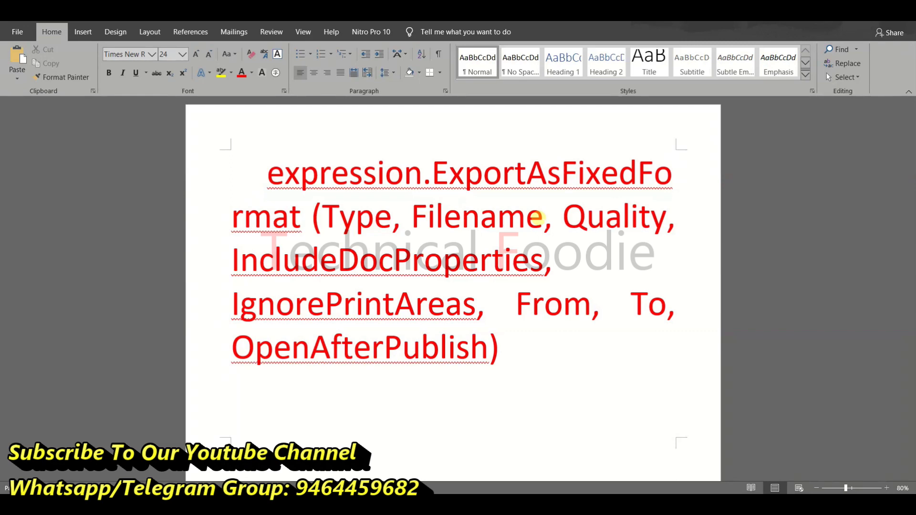
{"action": "left_click", "coordinate": [469, 221]}
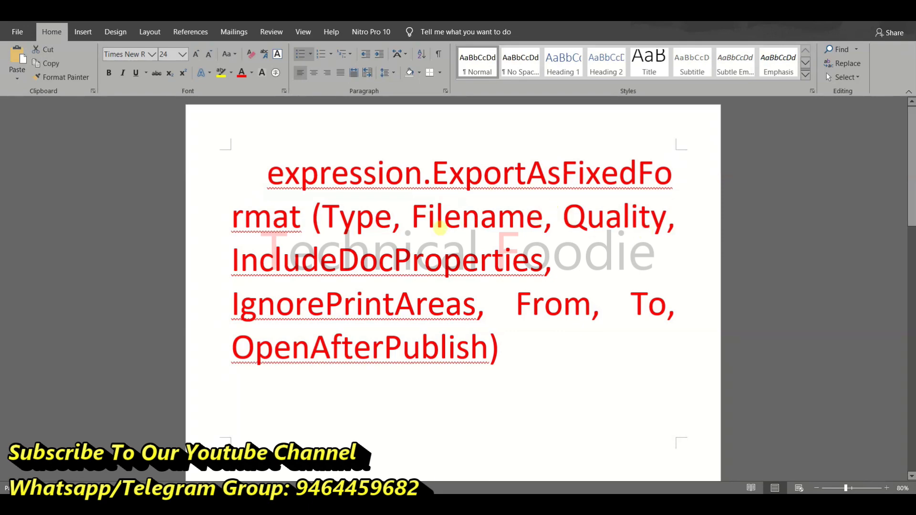
{"action": "scroll", "coordinate": [439, 229], "scroll_direction": "down", "scroll_amount": 2}
{"action": "scroll", "coordinate": [439, 229], "scroll_direction": "down", "scroll_amount": 6}
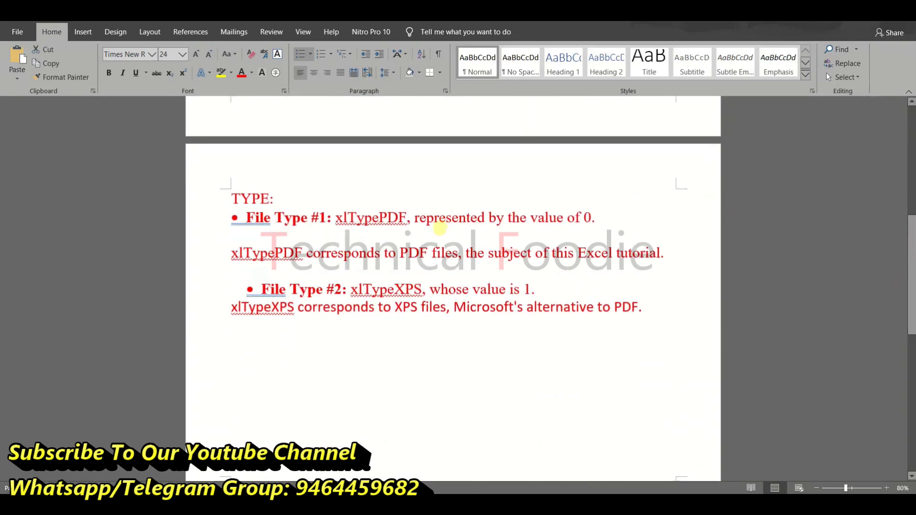
{"action": "scroll", "coordinate": [440, 228], "scroll_direction": "down", "scroll_amount": 2}
{"action": "scroll", "coordinate": [439, 228], "scroll_direction": "down", "scroll_amount": 4}
{"action": "scroll", "coordinate": [440, 228], "scroll_direction": "down", "scroll_amount": 5}
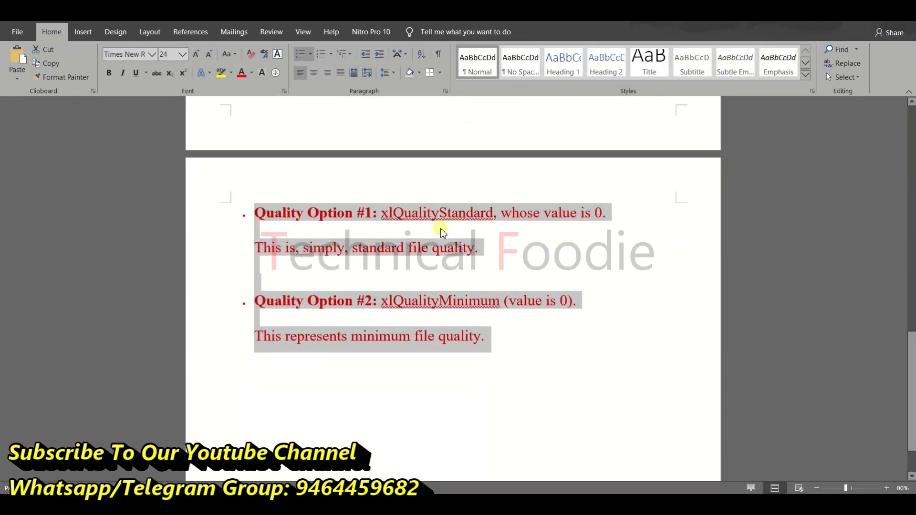
{"action": "left_click", "coordinate": [285, 213]}
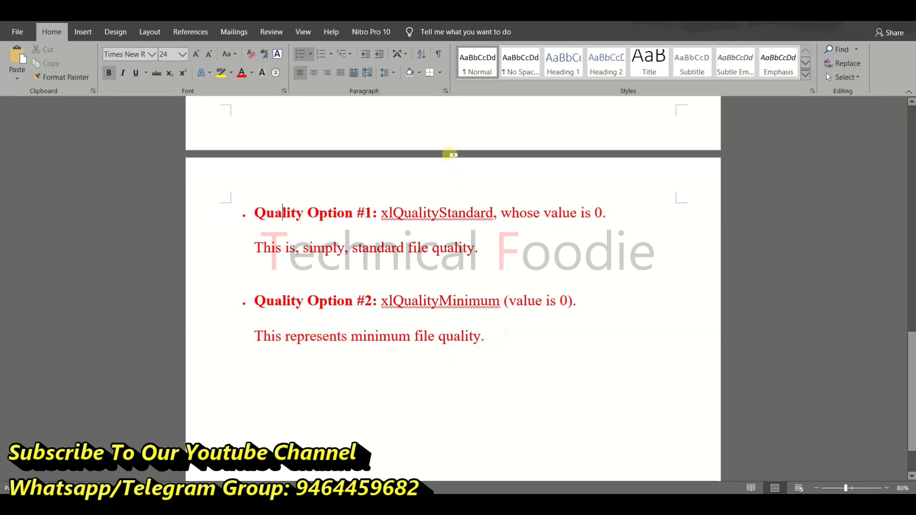
{"action": "scroll", "coordinate": [452, 337], "scroll_direction": "up", "scroll_amount": 15}
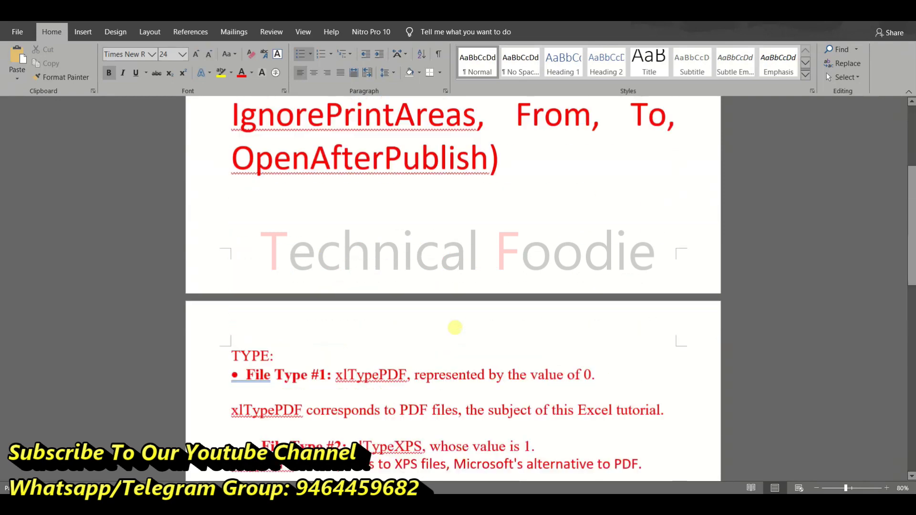
{"action": "scroll", "coordinate": [455, 328], "scroll_direction": "up", "scroll_amount": 15}
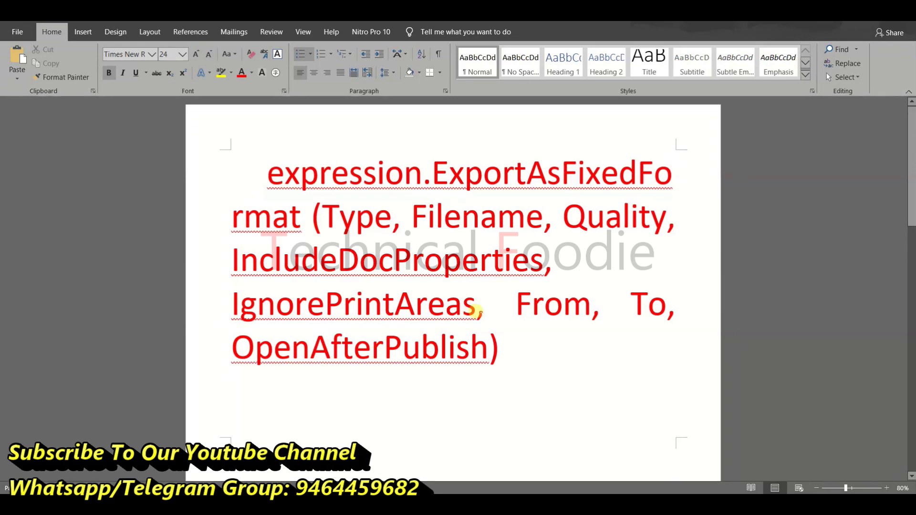
Select the IgnorePrintAreas argument in the syntax
{"action": "left_click_drag", "start_coordinate": [477, 310], "coordinate": [230, 311]}
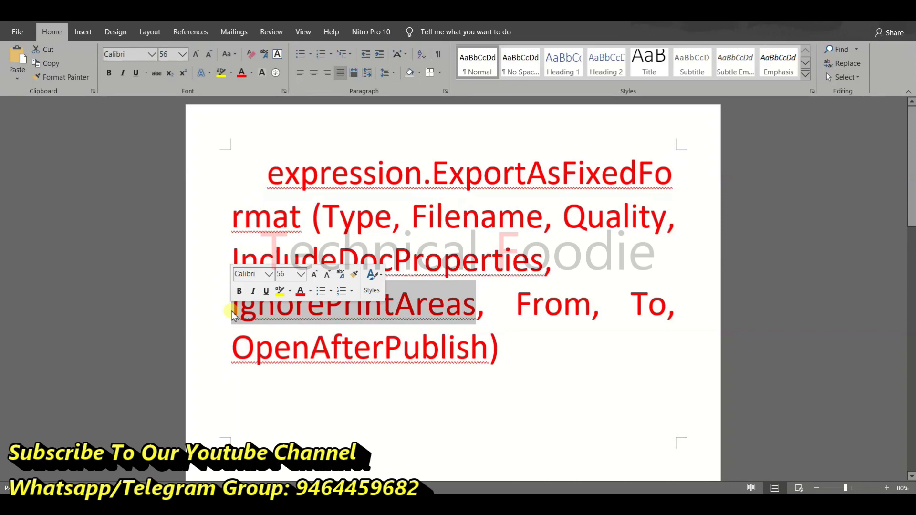
{"action": "left_click", "coordinate": [237, 311]}
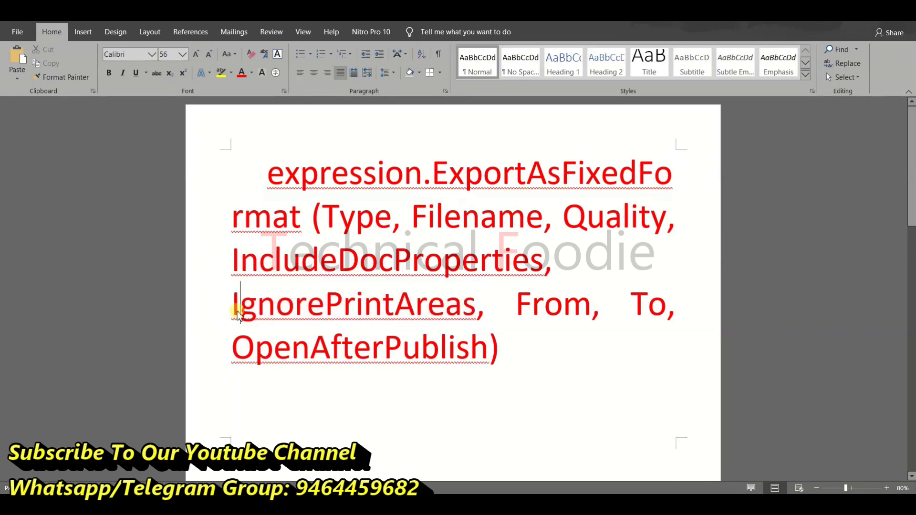
{"action": "key", "text": "shift+Right"}
{"action": "key", "text": "shift+Right"}
{"action": "key", "text": "shift+Right"}
{"action": "key", "text": "shift+Right"}
{"action": "key", "text": "shift+Right"}
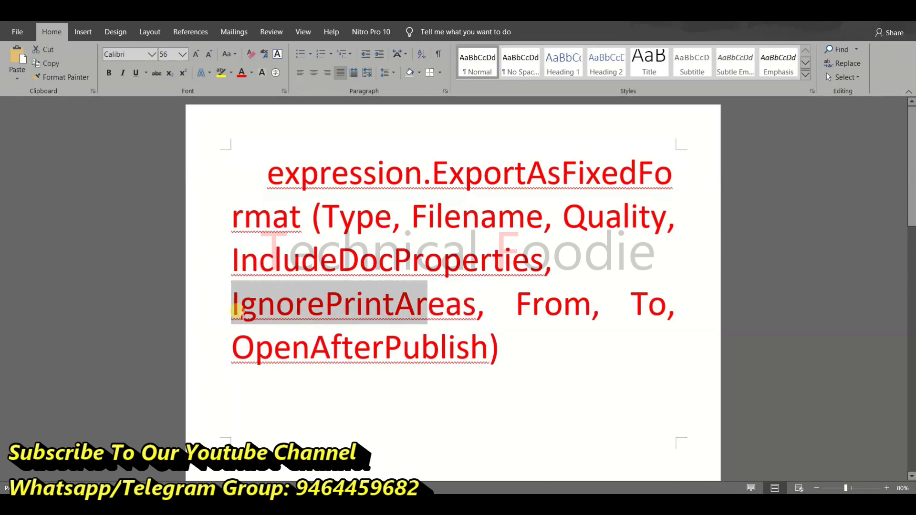
{"action": "key", "text": "shift+Right"}
{"action": "key", "text": "shift+Right"}
{"action": "key", "text": "shift+Right"}
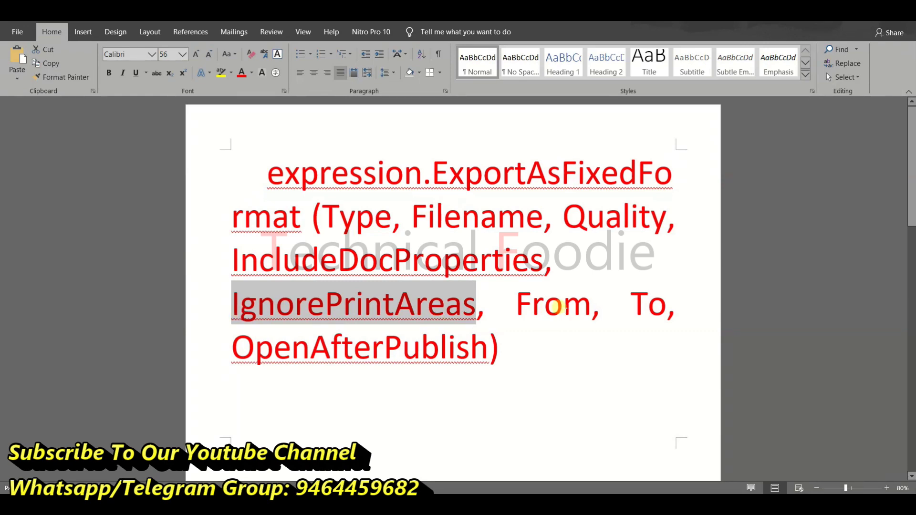
Select the From and To arguments in the syntax
{"action": "double_click", "coordinate": [558, 305]}
{"action": "left_click", "coordinate": [648, 310]}
{"action": "triple_click", "coordinate": [645, 312]}
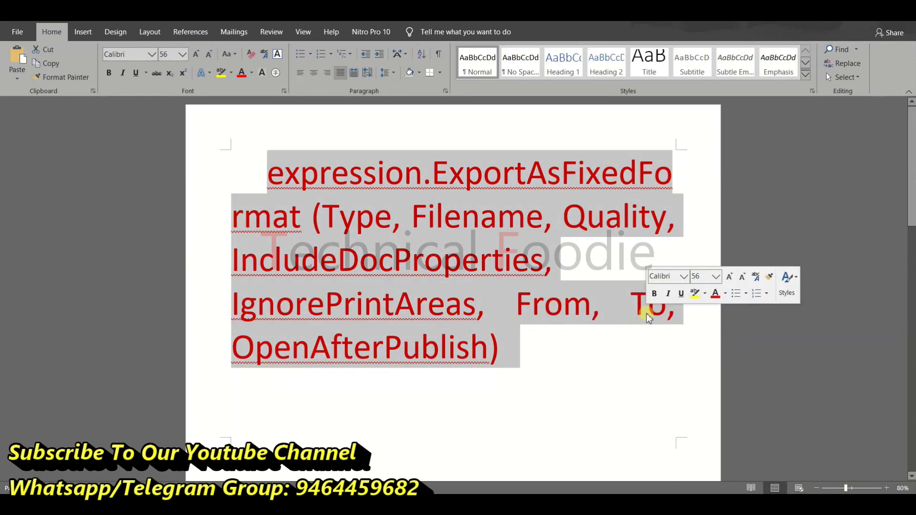
{"action": "left_click", "coordinate": [543, 304]}
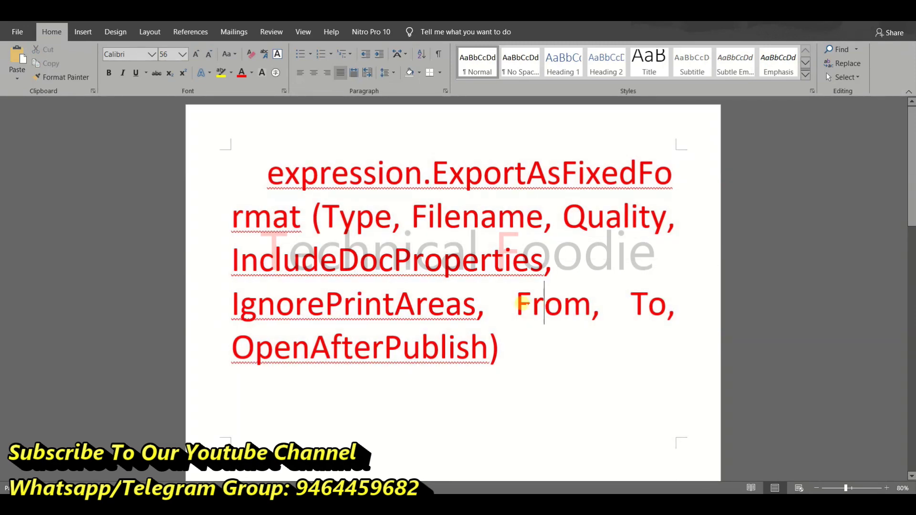
{"action": "left_click", "coordinate": [517, 304]}
{"action": "key", "text": "shift+Right"}
{"action": "key", "text": "shift+Right"}
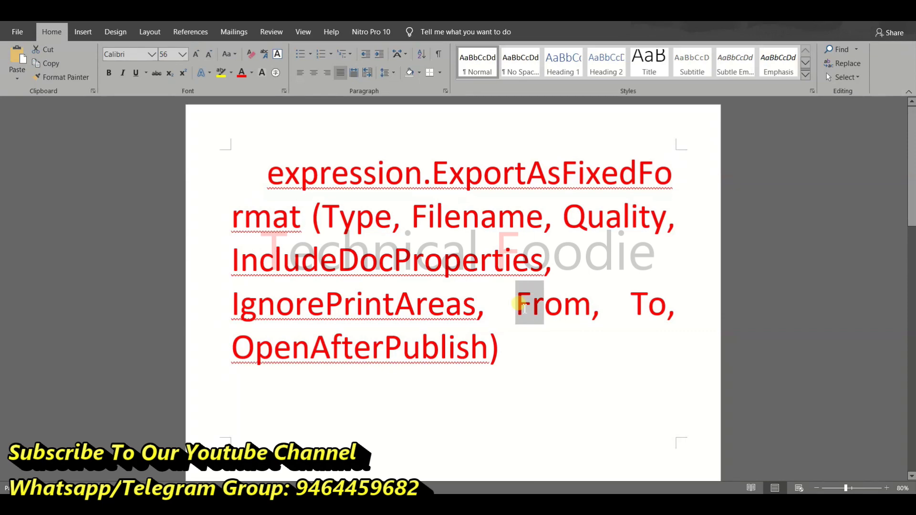
{"action": "key", "text": "shift+Right"}
{"action": "key", "text": "shift+Right"}
{"action": "key", "text": "shift+Right"}
{"action": "key", "text": "shift+Right"}
{"action": "key", "text": "shift+Right"}
{"action": "key", "text": "shift+Right"}
{"action": "key", "text": "shift+Right"}
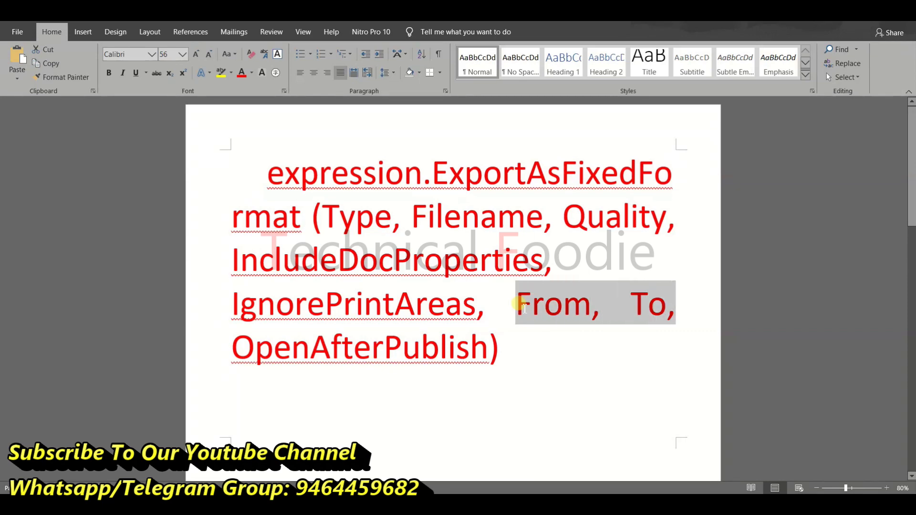
{"action": "key", "text": "shift+Left"}
{"action": "key", "text": "shift+Left"}
{"action": "key", "text": "shift+Left"}
{"action": "key", "text": "shift+Left"}
{"action": "key", "text": "shift+Left"}
{"action": "key", "text": "shift+Right"}
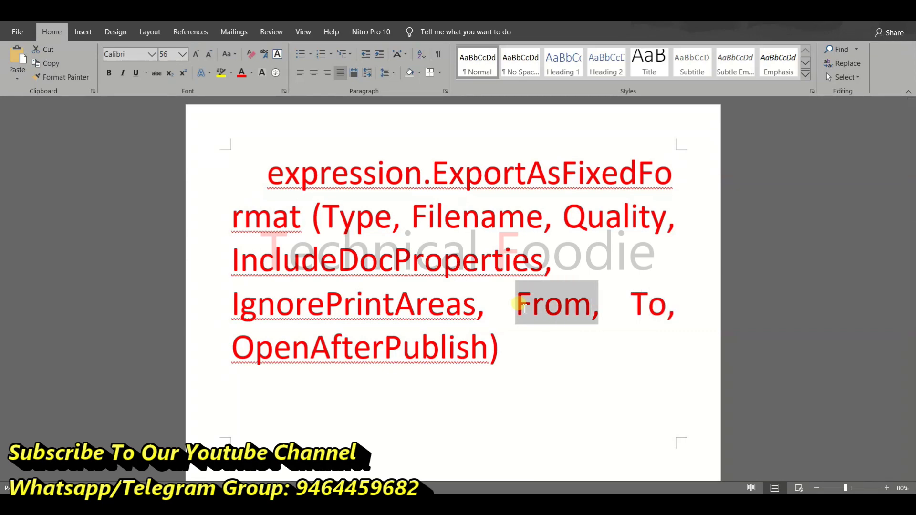
{"action": "key", "text": "shift+Right"}
{"action": "key", "text": "shift+Right"}
{"action": "key", "text": "shift+Right"}
{"action": "key", "text": "shift+Right"}
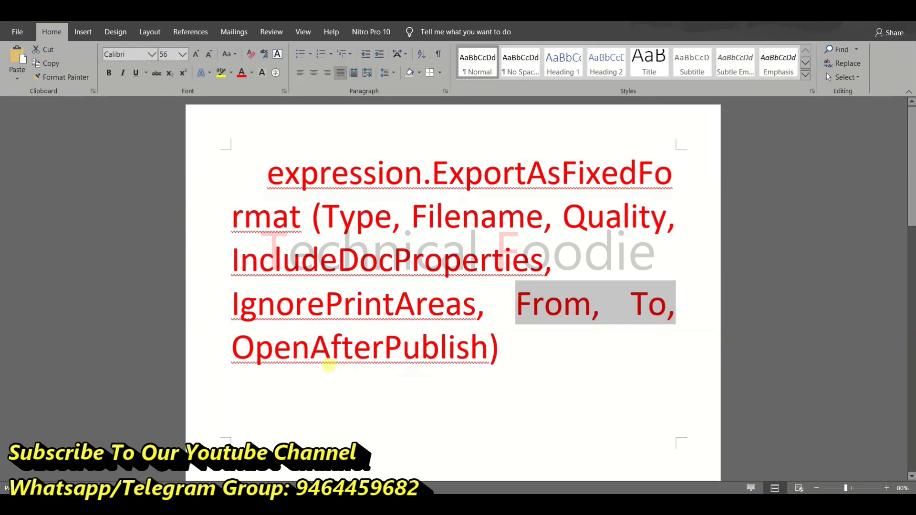
Paste the TYPE: text below the syntax, undo it, and return to the Excel workbook
{"action": "double_click", "coordinate": [341, 361]}
{"action": "left_click", "coordinate": [356, 390]}
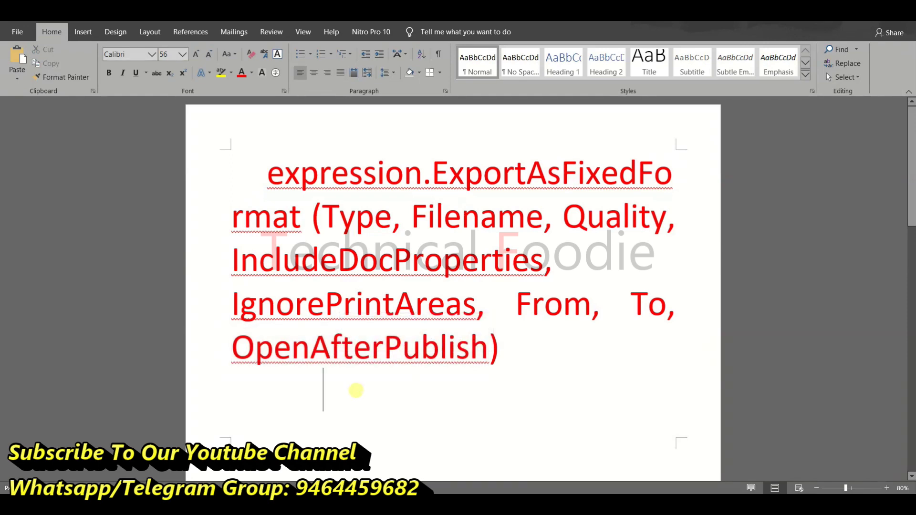
{"action": "key", "text": "ctrl+v"}
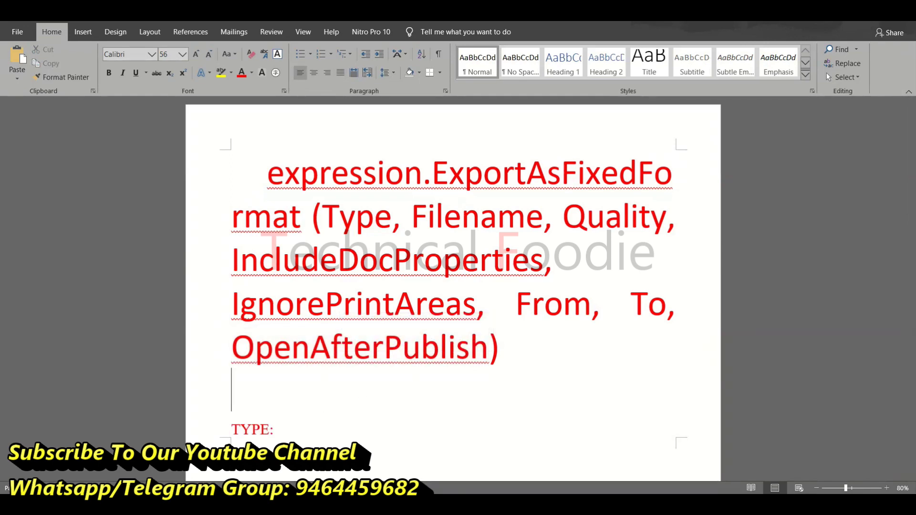
{"action": "key", "text": "ctrl+z"}
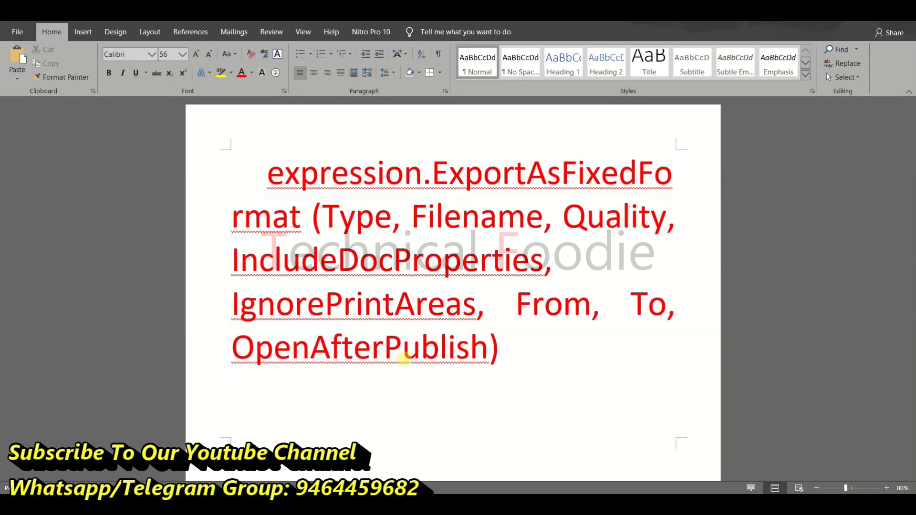
{"action": "key", "text": "alt+Tab"}
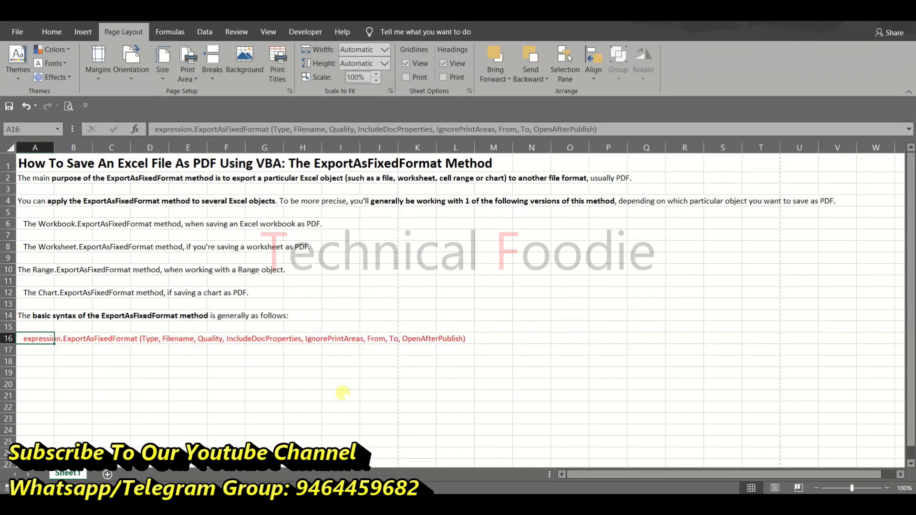
Create a new blank workbook and show the Developer tab commands
{"action": "key", "text": "ctrl+n"}
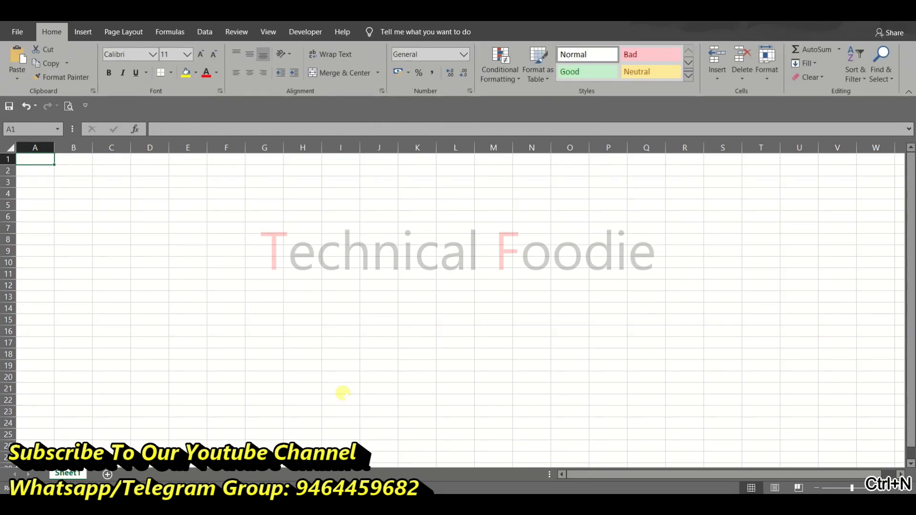
{"action": "left_click", "coordinate": [305, 34]}
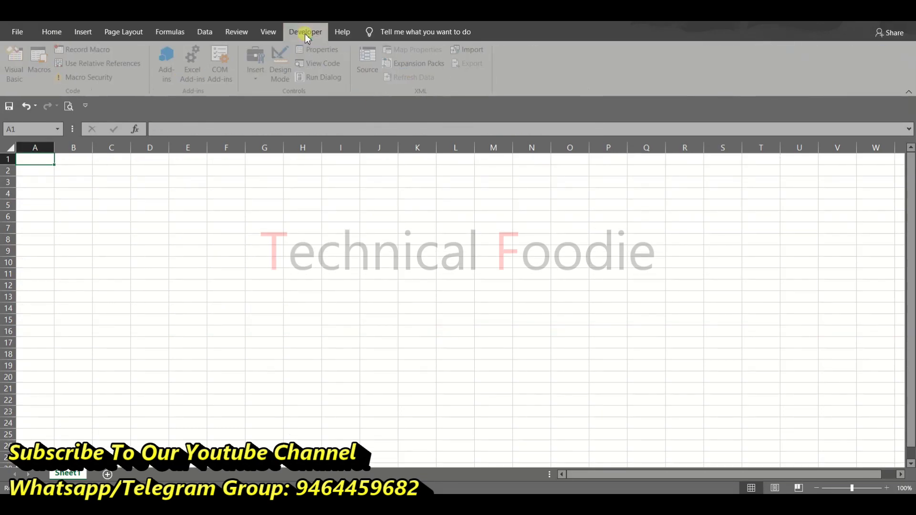
Draw an ActiveX command button covering J3 to K5
{"action": "left_click", "coordinate": [265, 78]}
{"action": "left_click", "coordinate": [252, 143]}
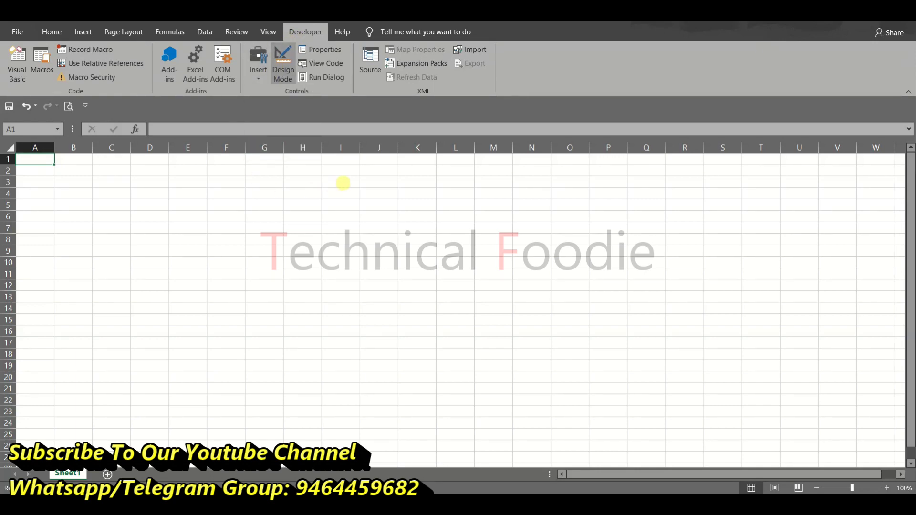
{"action": "left_click_drag", "start_coordinate": [361, 176], "coordinate": [437, 211]}
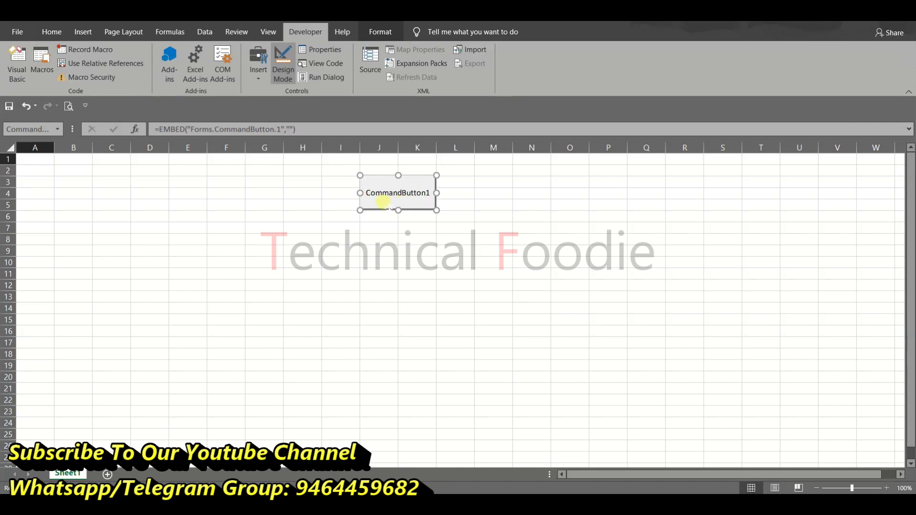
{"action": "left_click", "coordinate": [570, 330]}
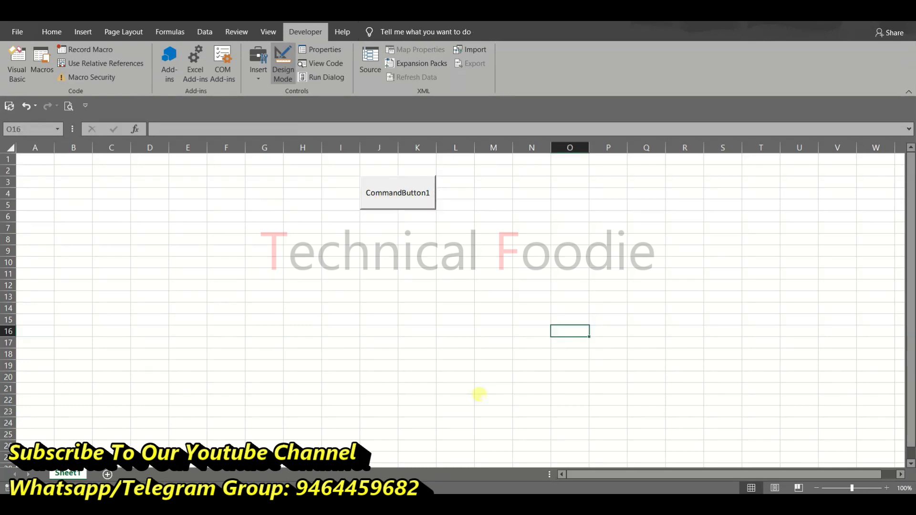
Give the button's click code a MsgBox "hi" line and save the workbook
{"action": "double_click", "coordinate": [407, 197]}
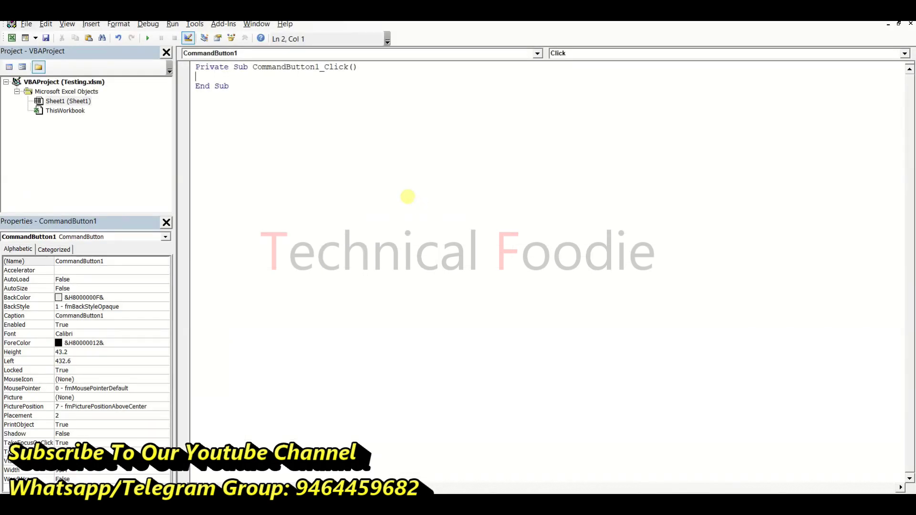
{"action": "key", "text": "Tab"}
{"action": "type", "text": "msgbox \"hi"}
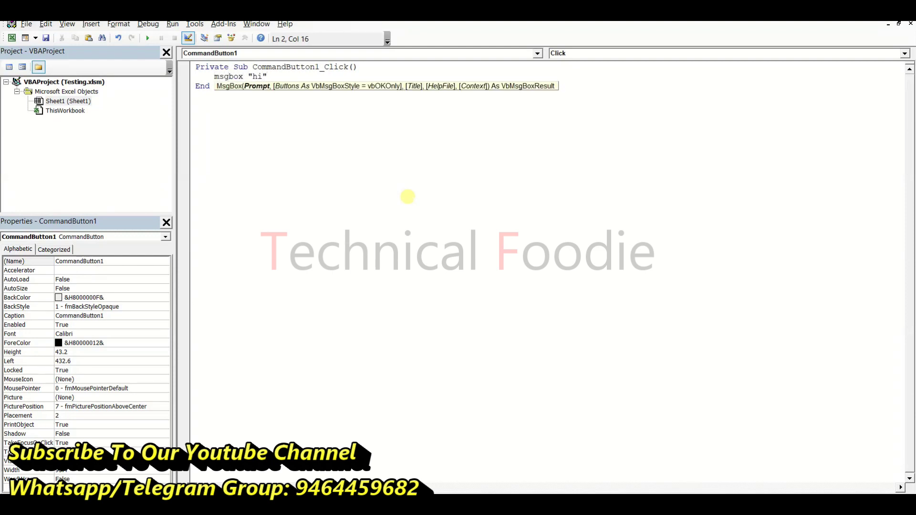
{"action": "key", "text": "ctrl+s"}
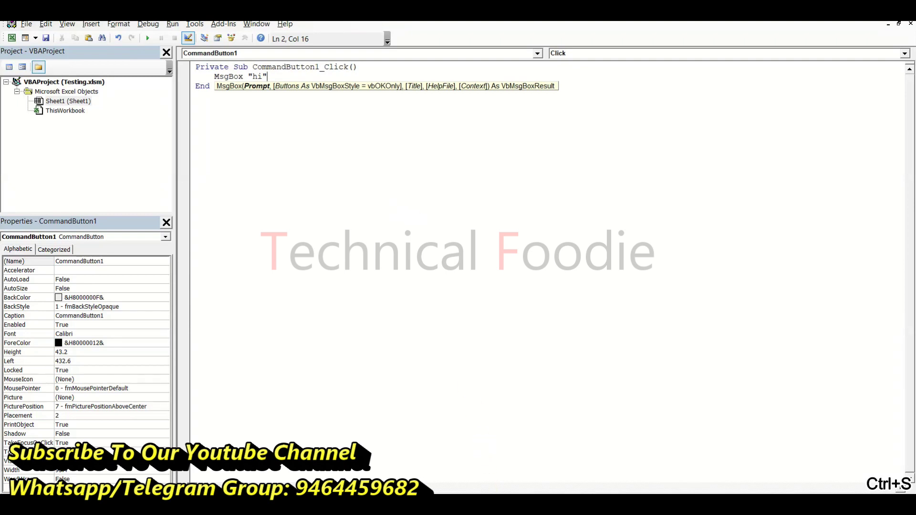
{"action": "key", "text": "alt+F11"}
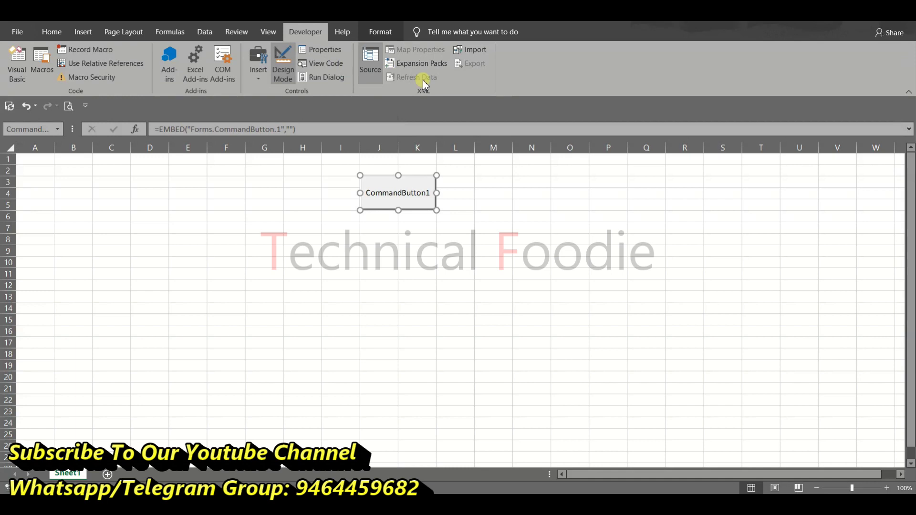
Leave Design Mode, click the button and dismiss the "hi" message
{"action": "left_click", "coordinate": [283, 67]}
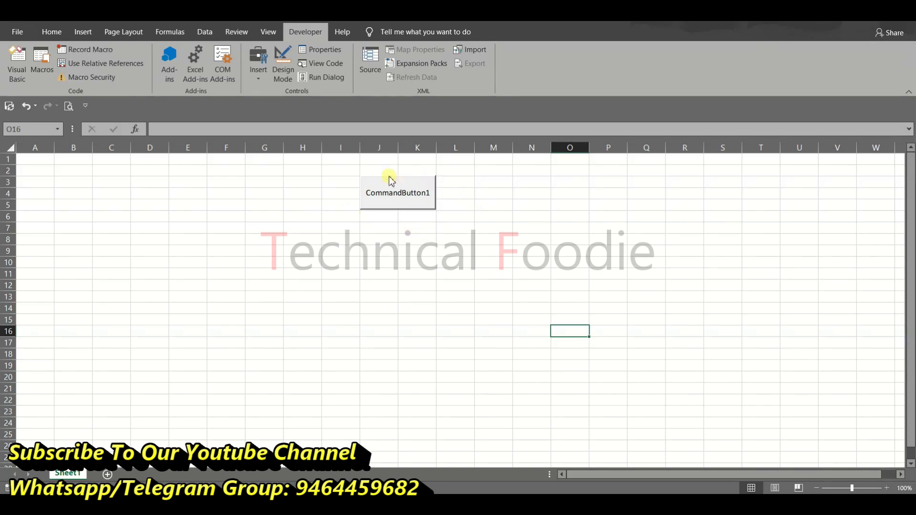
{"action": "left_click", "coordinate": [410, 201]}
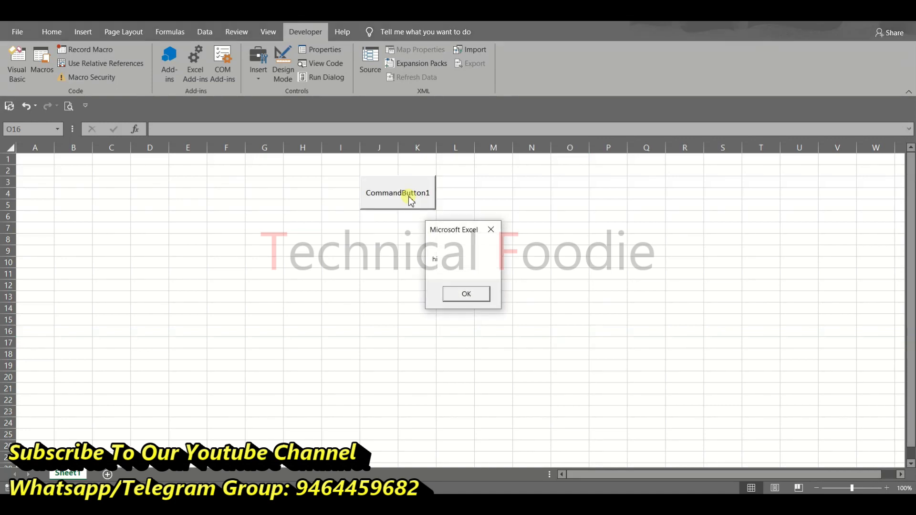
{"action": "left_click", "coordinate": [452, 293]}
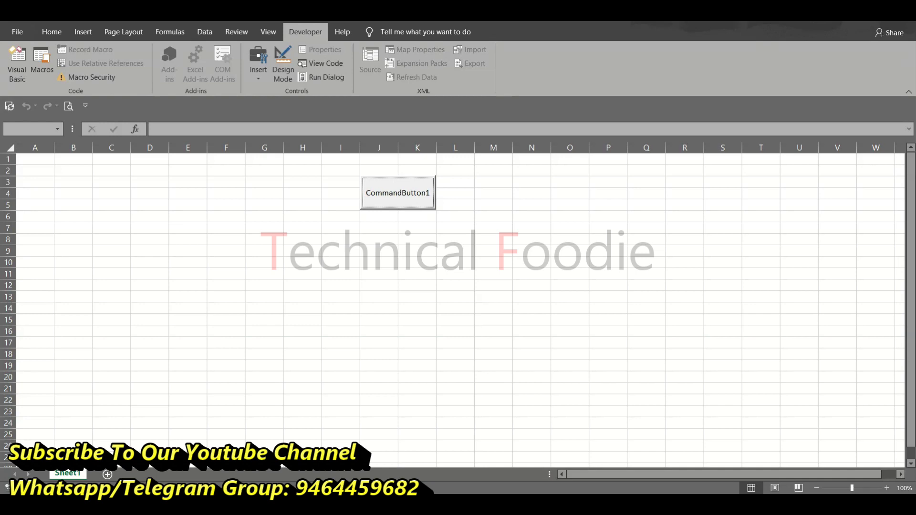
Delete the MsgBox "hi" line and paste the ExportAsFixedFormat syntax from Word into the Click sub
{"action": "left_click", "coordinate": [591, 457]}
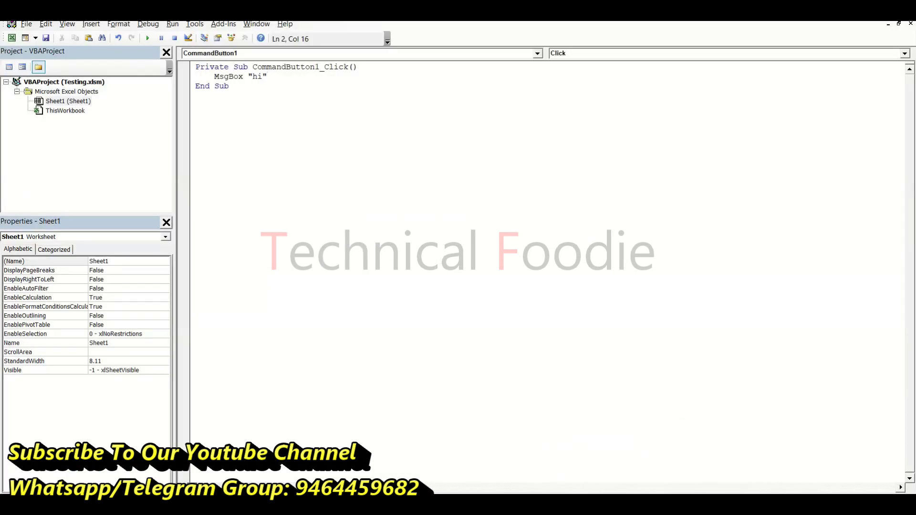
{"action": "key", "text": "shift+Home"}
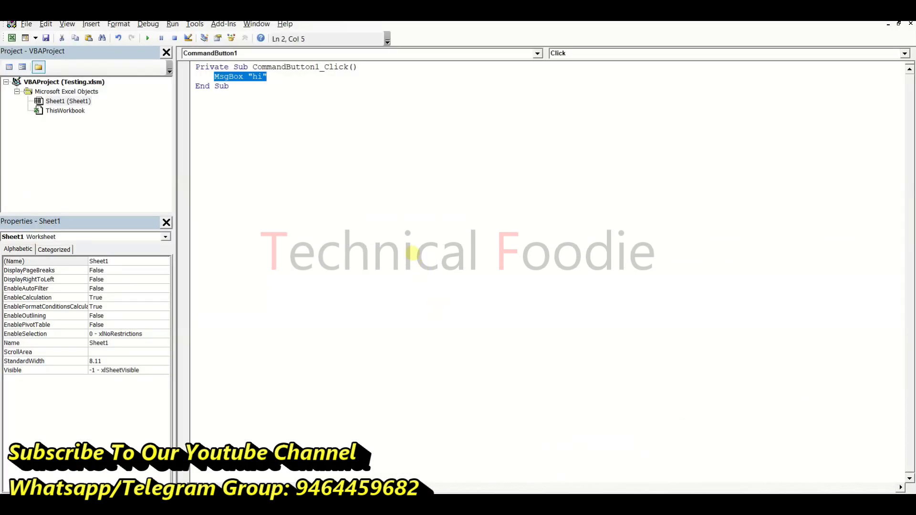
{"action": "key", "text": "Delete"}
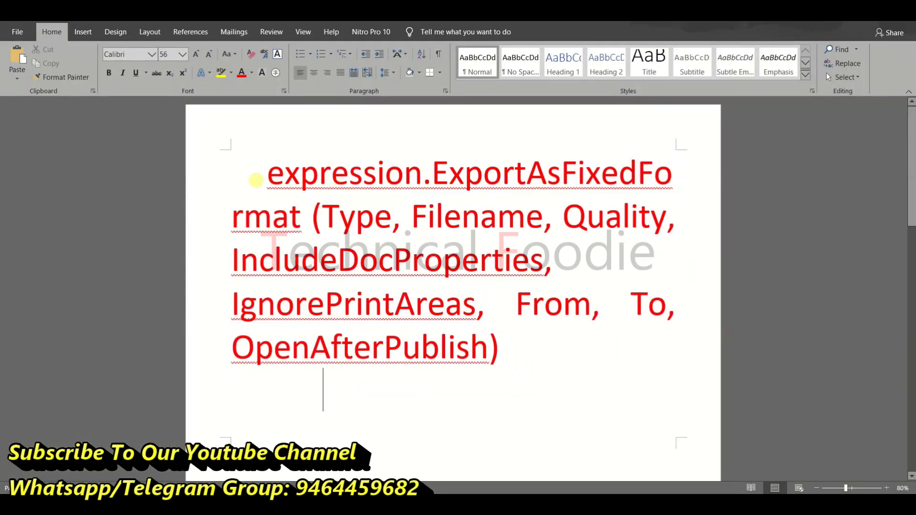
{"action": "left_click_drag", "start_coordinate": [257, 178], "coordinate": [544, 357]}
{"action": "key", "text": "ctrl+c"}
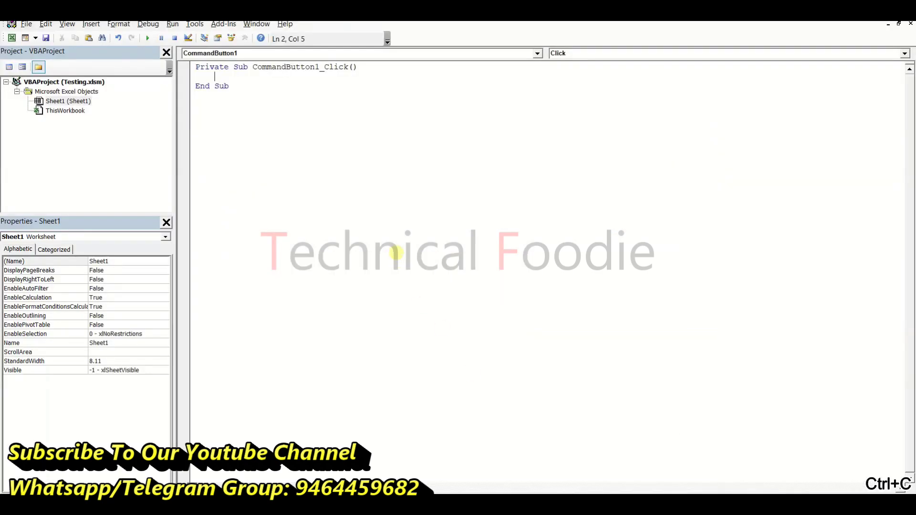
{"action": "key", "text": "ctrl+v"}
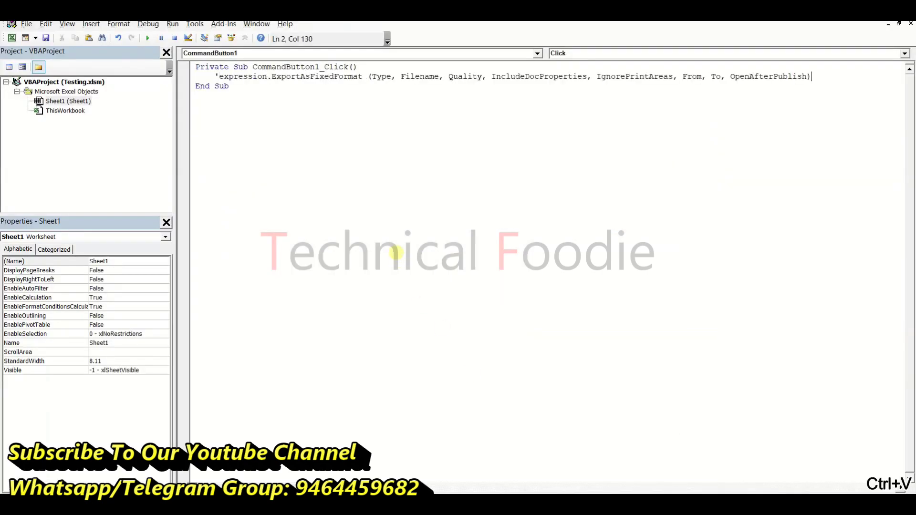
{"action": "key", "text": "Return"}
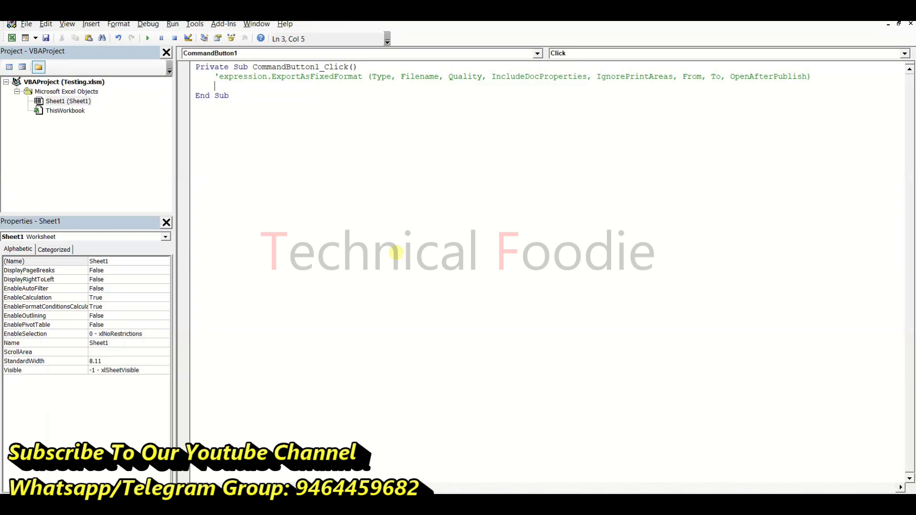
{"action": "key", "text": "shift+Right"}
{"action": "key", "text": "shift+Right"}
{"action": "key", "text": "shift+Right"}
{"action": "key", "text": "shift+Right"}
{"action": "key", "text": "shift+Right"}
{"action": "key", "text": "shift+Right"}
{"action": "key", "text": "shift+Right"}
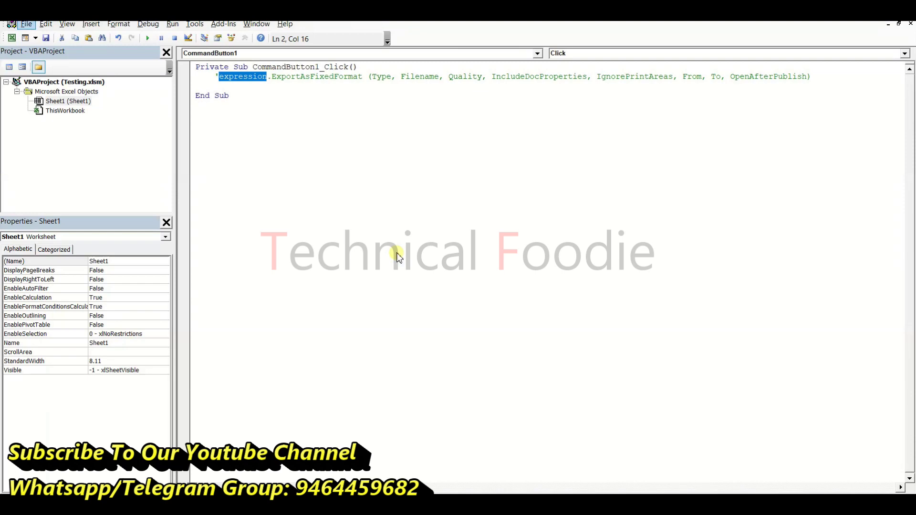
{"action": "left_click", "coordinate": [491, 488]}
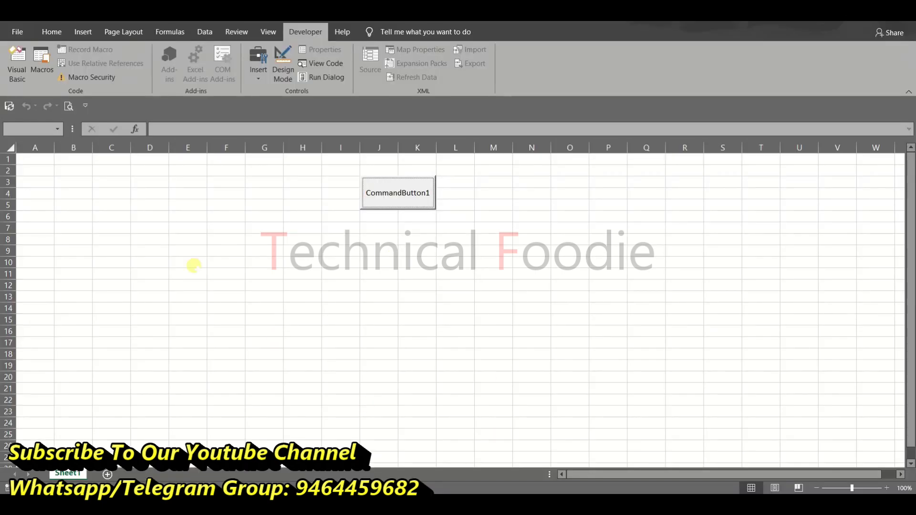
Fill in sample data (1–10 in column A, a–j in column B) and select A1:B10
{"action": "left_click", "coordinate": [38, 158]}
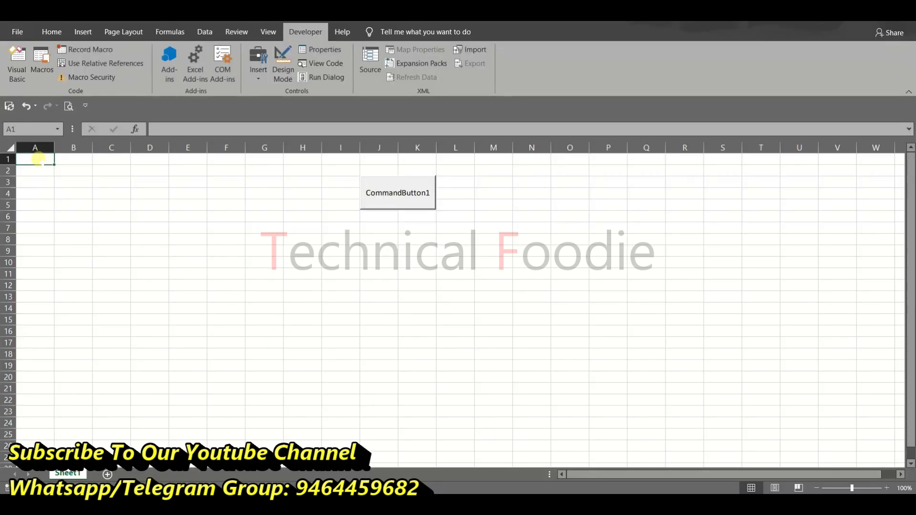
{"action": "type", "text": "1 2 3  5"}
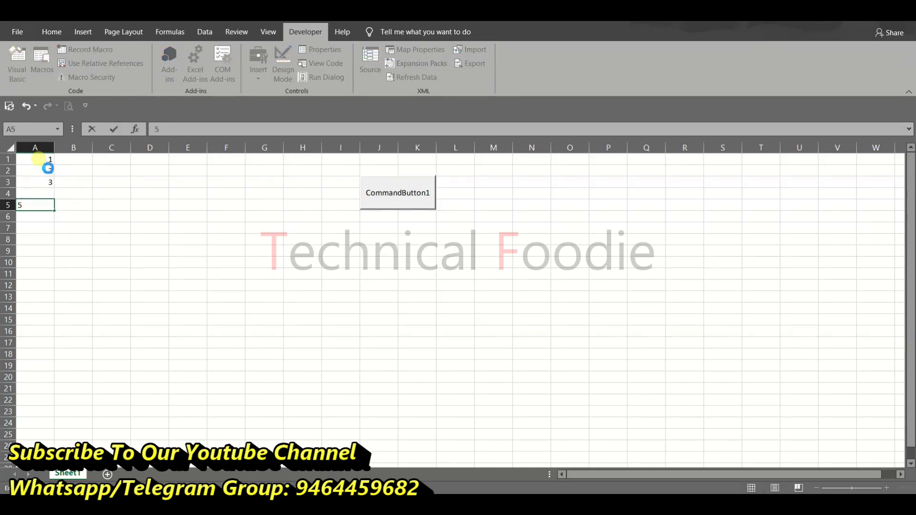
{"action": "key", "text": "Return"}
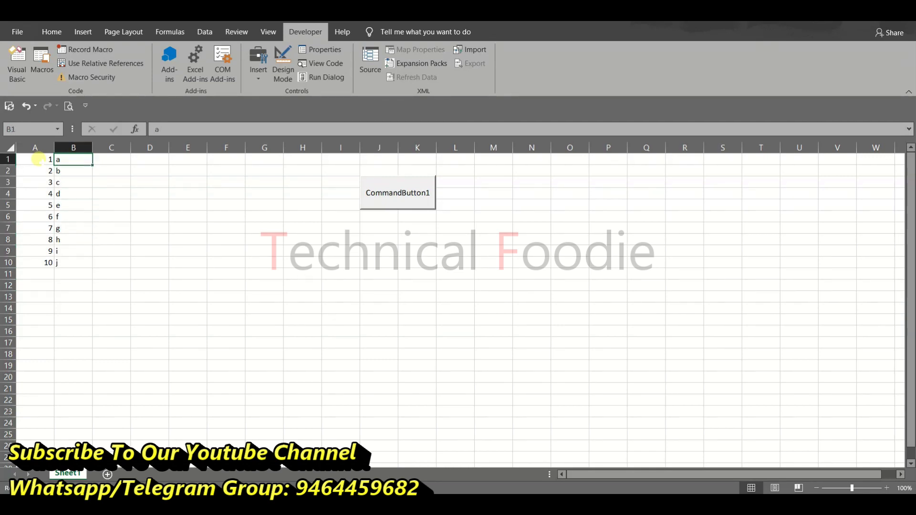
{"action": "key", "text": "shift+Down"}
{"action": "key", "text": "shift+Down"}
{"action": "key", "text": "shift+Down"}
{"action": "key", "text": "shift+Down"}
{"action": "key", "text": "shift+Down"}
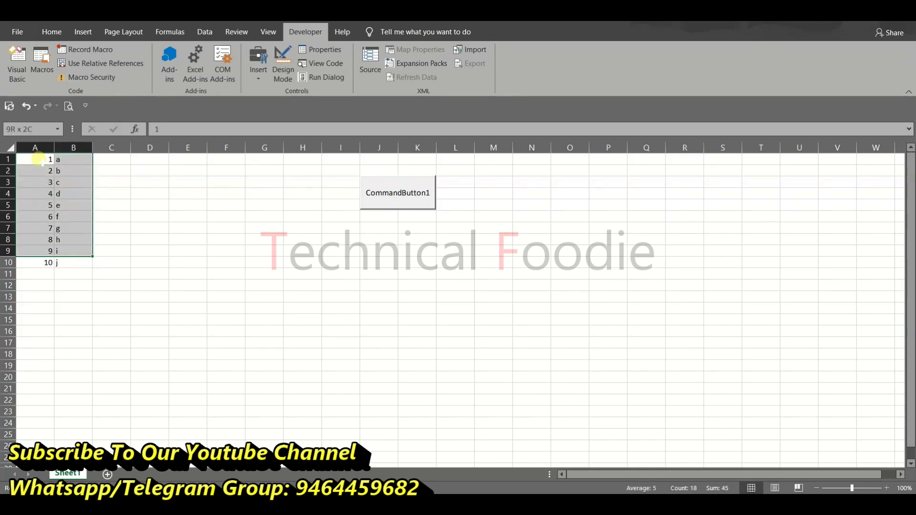
{"action": "key", "text": "shift+Down"}
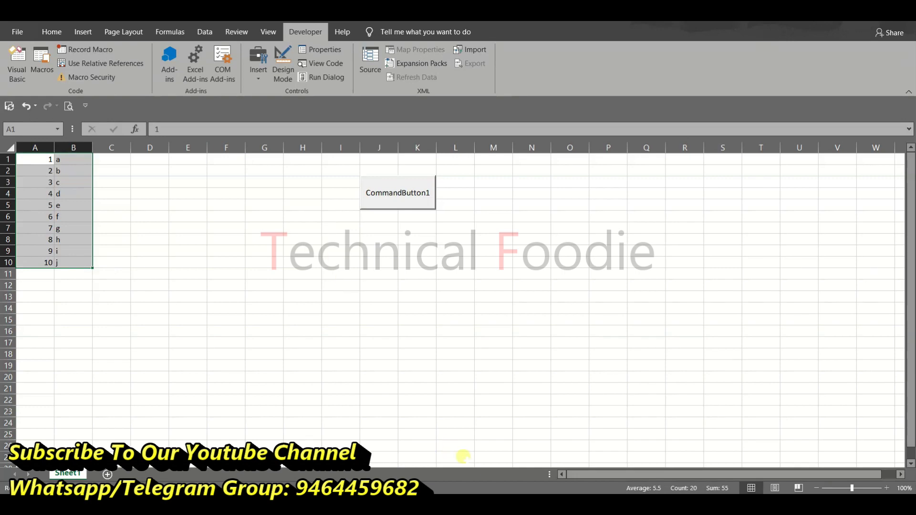
Glance at the VBA editor, then click CommandButton1 to run its macro
{"action": "key", "text": "alt+F11"}
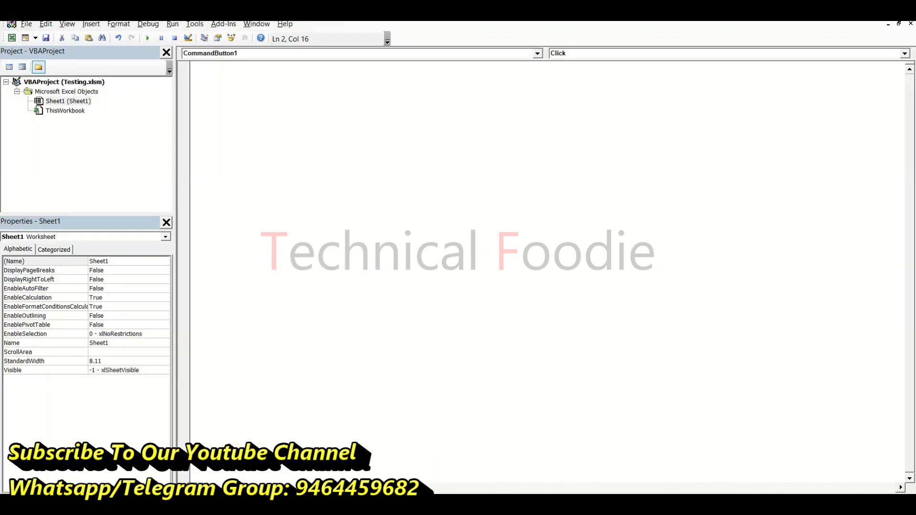
{"action": "key", "text": "alt+F11"}
{"action": "left_click", "coordinate": [391, 193]}
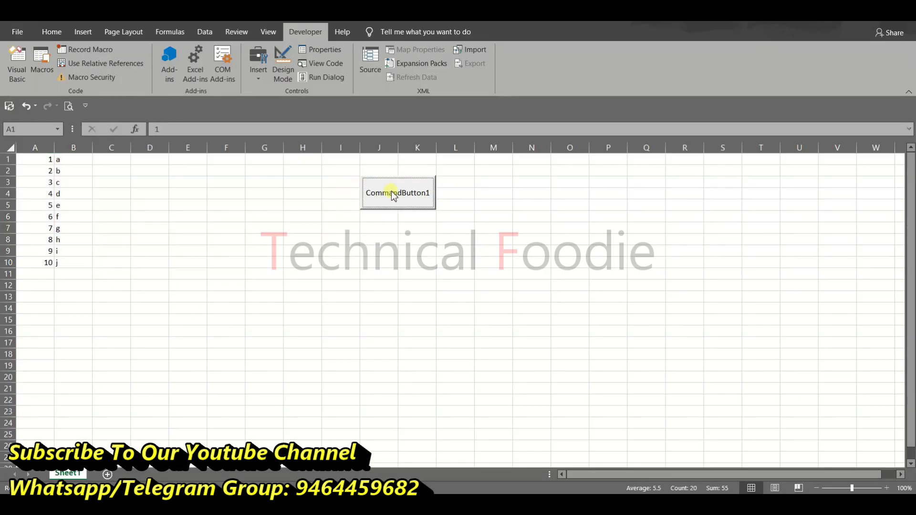
Enter Design Mode, open CommandButton1's click code and type ThisWorkbook
{"action": "left_click", "coordinate": [283, 65]}
{"action": "double_click", "coordinate": [381, 191]}
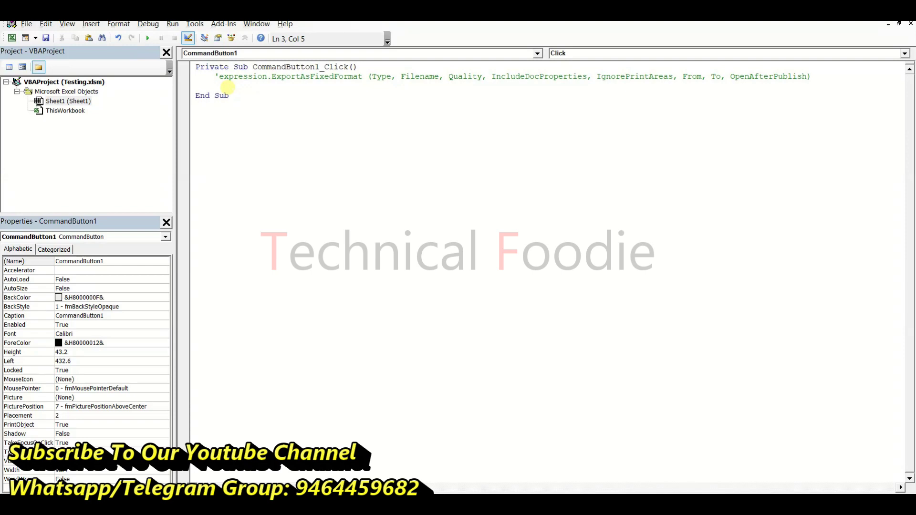
{"action": "key", "text": "alt+F11"}
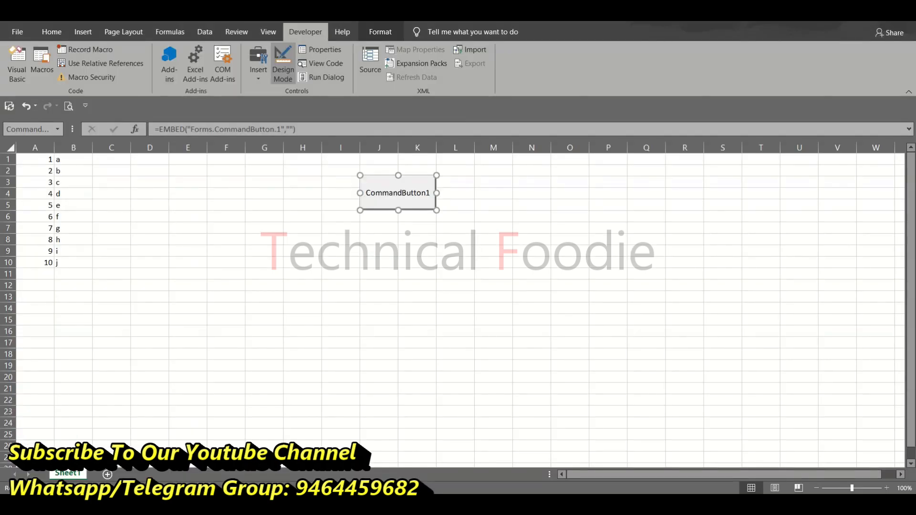
{"action": "key", "text": "alt+F11"}
{"action": "type", "text": "thisworkbook"}
{"action": "key", "text": "ctrl+space"}
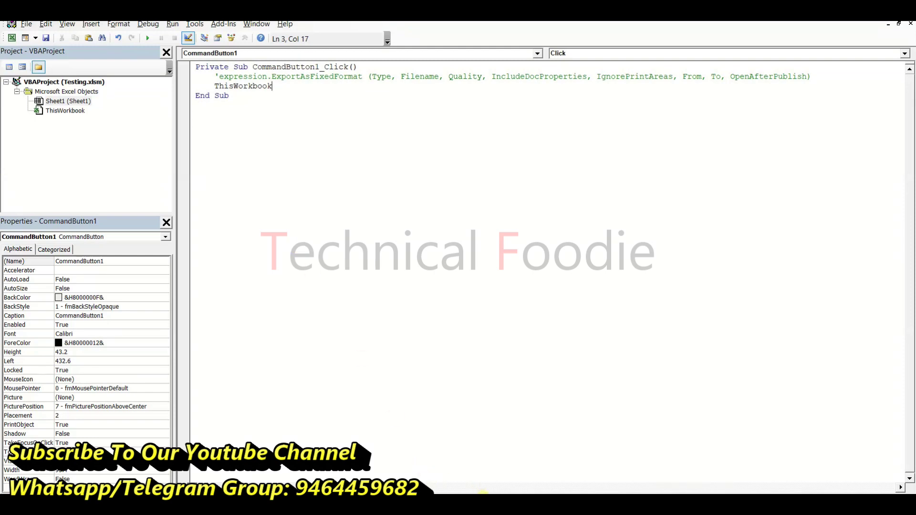
{"action": "key", "text": "alt+F11"}
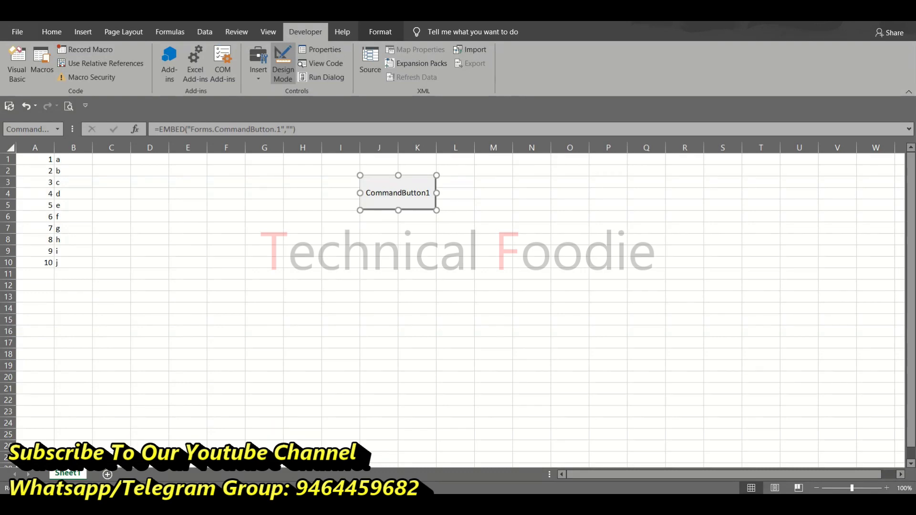
{"action": "key", "text": "alt+F11"}
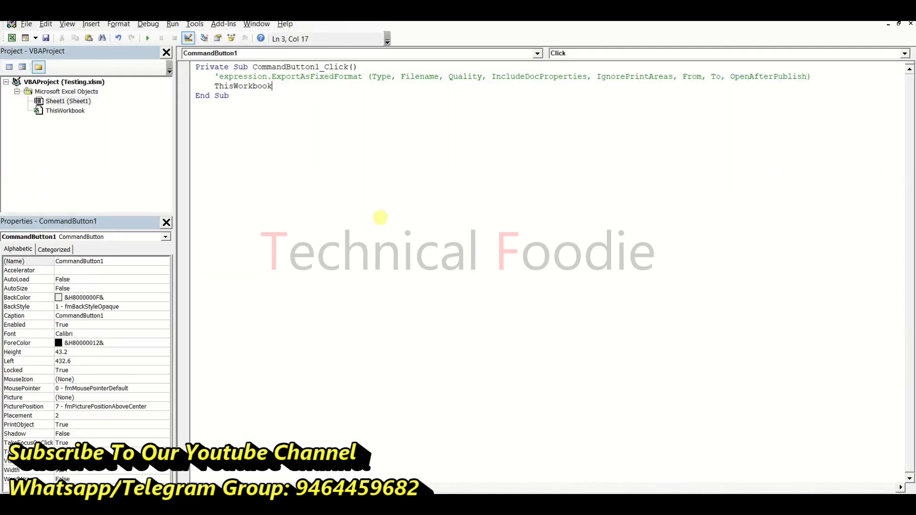
Replace it with ActiveSheet.exportasfixedformat _ and start the type:= xls argument
{"action": "key", "text": "shift+Left"}
{"action": "key", "text": "shift+Left"}
{"action": "key", "text": "shift+Left"}
{"action": "key", "text": "shift+Left"}
{"action": "key", "text": "shift+Left"}
{"action": "key", "text": "shift+Left"}
{"action": "key", "text": "shift+Left"}
{"action": "key", "text": "shift+Left"}
{"action": "key", "text": "shift+Left"}
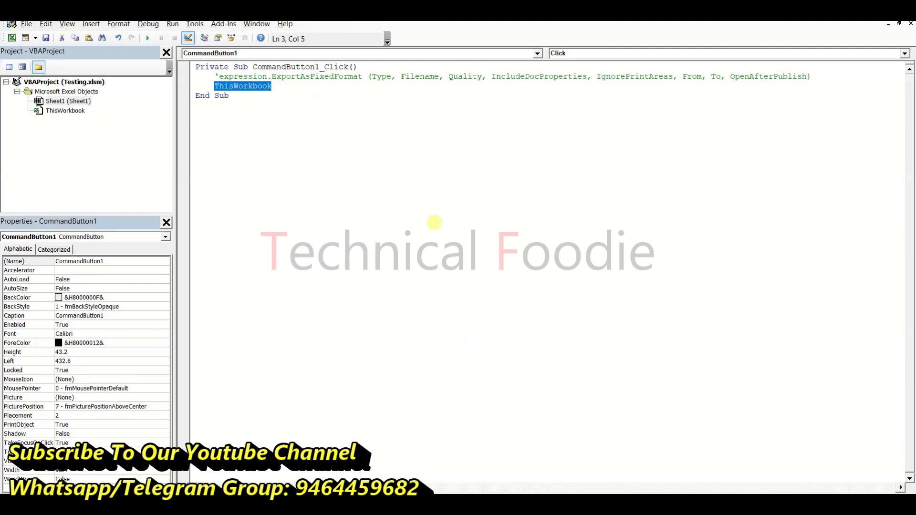
{"action": "type", "text": "activesheet."}
{"action": "key", "text": "BackSpace"}
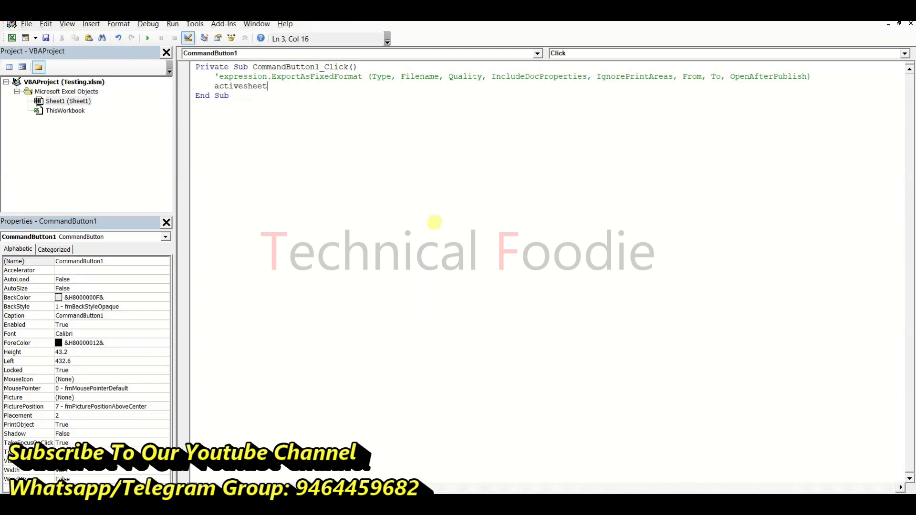
{"action": "type", "text": "."}
{"action": "type", "text": "exportasfixedformat "}
{"action": "type", "text": "_"}
{"action": "key", "text": "Return"}
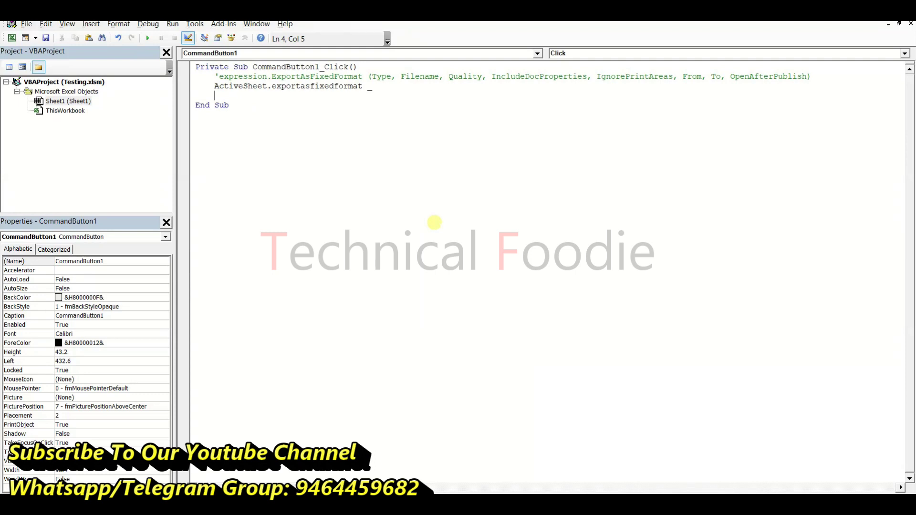
{"action": "type", "text": "type:="}
{"action": "type", "text": "xls"}
Find and select the xlTypePDF constant in the Word notes
{"action": "scroll", "coordinate": [419, 353], "scroll_direction": "down", "scroll_amount": 3}
{"action": "scroll", "coordinate": [420, 347], "scroll_direction": "down", "scroll_amount": 3}
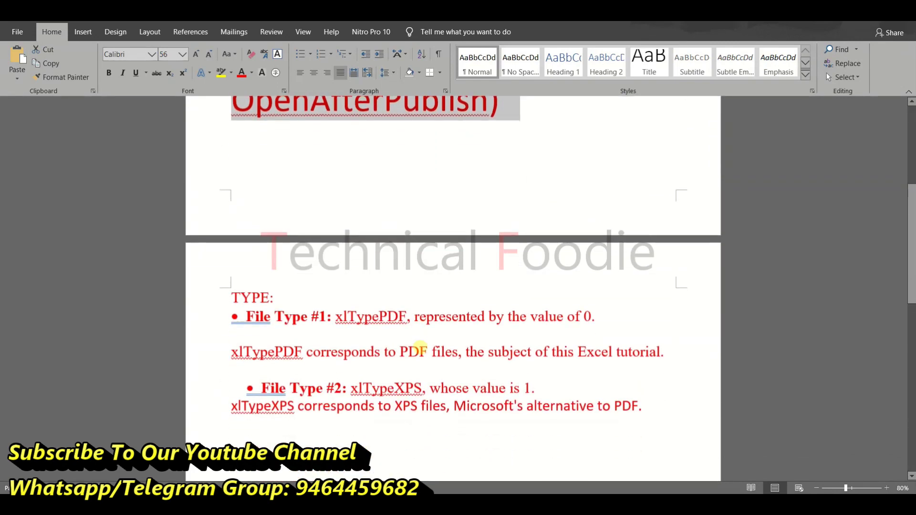
{"action": "left_click_drag", "start_coordinate": [336, 293], "coordinate": [405, 297]}
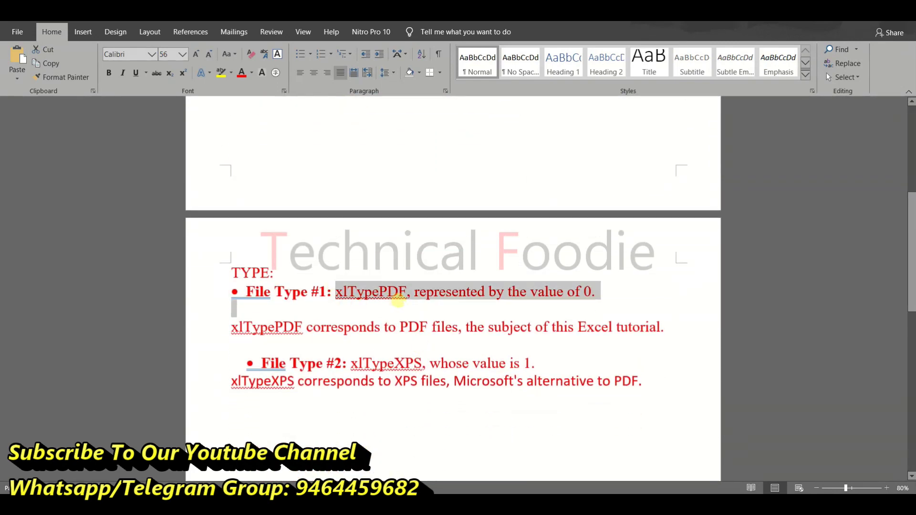
{"action": "key", "text": "alt+Tab"}
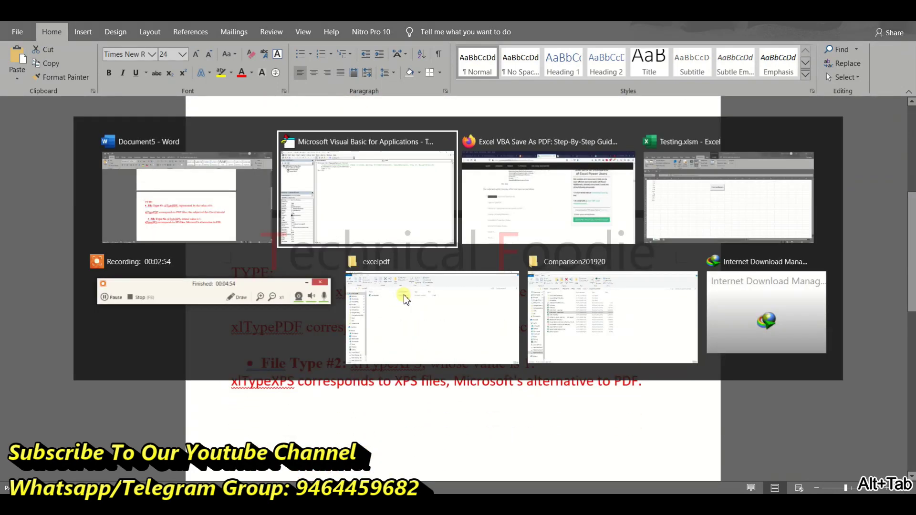
Finish the type argument as xltypepdf and start filename:= with Testing
{"action": "type", "text": "typepdf _"}
{"action": "key", "text": "Return"}
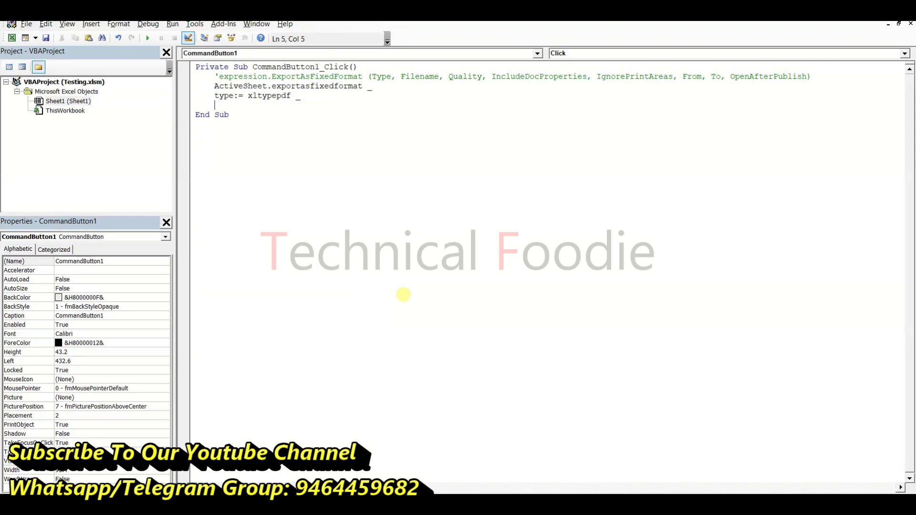
{"action": "type", "text": "filename:"}
{"action": "type", "text": "="}
{"action": "type", "text": "Testing."}
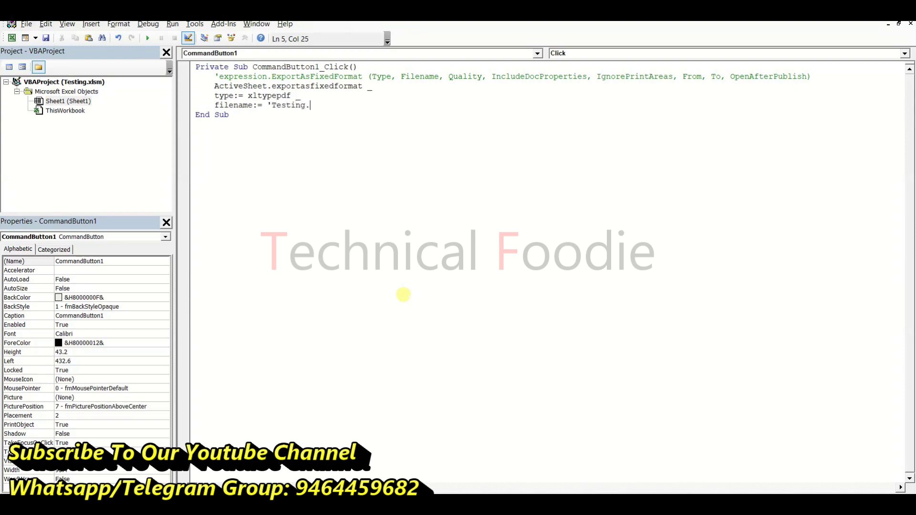
{"action": "type", "text": "df"}
{"action": "key", "text": "BackSpace"}
{"action": "key", "text": "BackSpace"}
{"action": "type", "text": "pdf"}
{"action": "type", "text": "'"}
{"action": "left_click", "coordinate": [456, 310]}
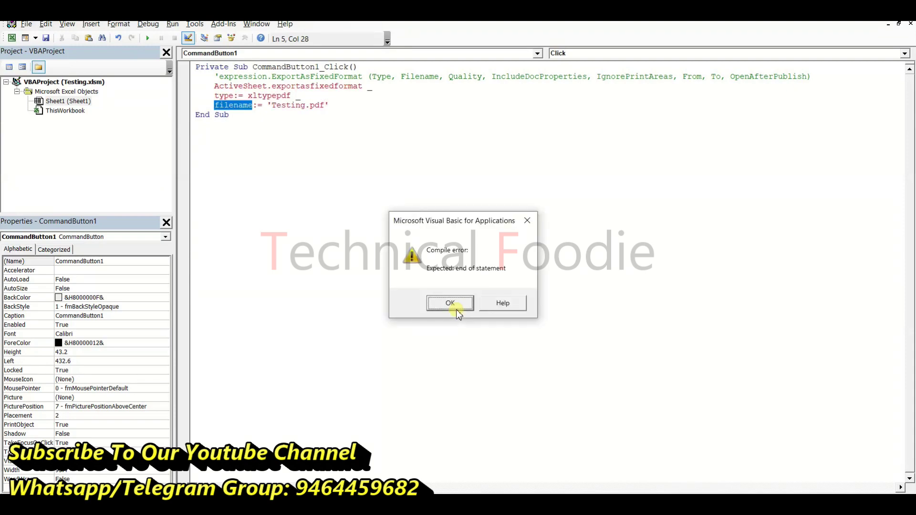
{"action": "left_click", "coordinate": [456, 310]}
Correct the file name to "Testing" in double quotes and begin quality:=
{"action": "key", "text": "shift+Left"}
{"action": "type", "text": "\""}
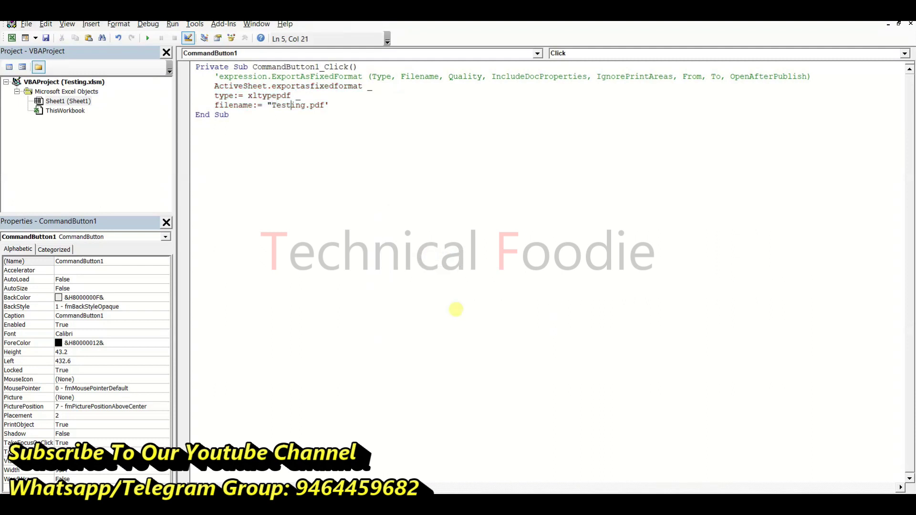
{"action": "key", "text": "shift+Right"}
{"action": "key", "text": "shift+Right"}
{"action": "key", "text": "shift+Right"}
{"action": "key", "text": "shift+Right"}
{"action": "type", "text": "\" _"}
{"action": "key", "text": "Return"}
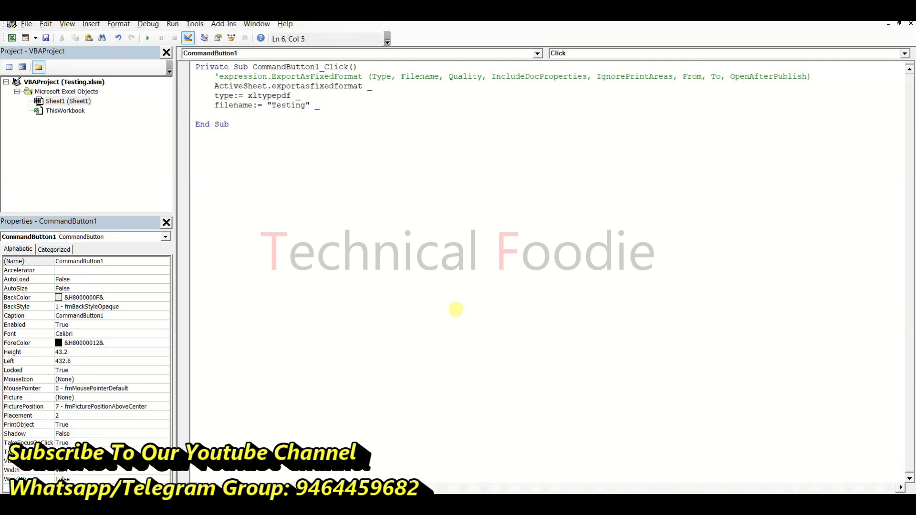
{"action": "type", "text": "quality:="}
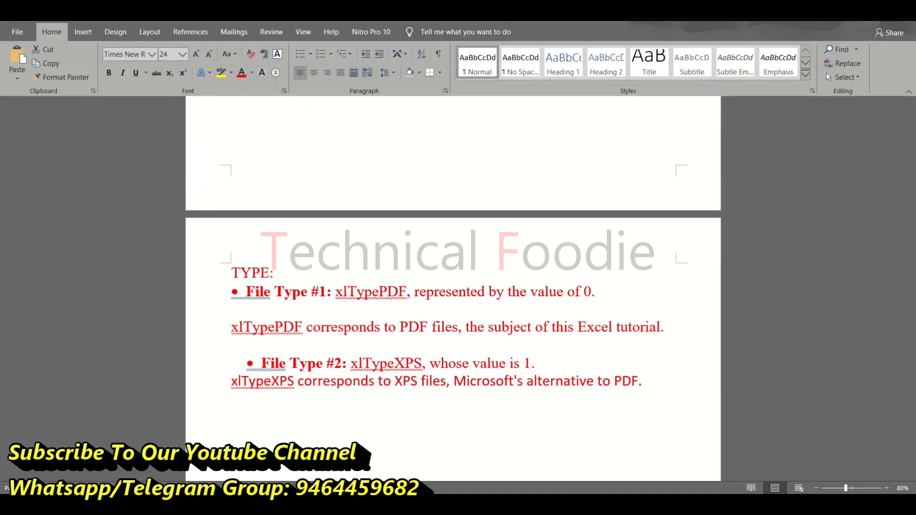
Copy xlQualityStandard from Word's Quality Option #1 notes and paste it after quality:=
{"action": "scroll", "coordinate": [439, 378], "scroll_direction": "down", "scroll_amount": 3}
{"action": "scroll", "coordinate": [441, 377], "scroll_direction": "down", "scroll_amount": 10}
{"action": "scroll", "coordinate": [440, 377], "scroll_direction": "down", "scroll_amount": 3}
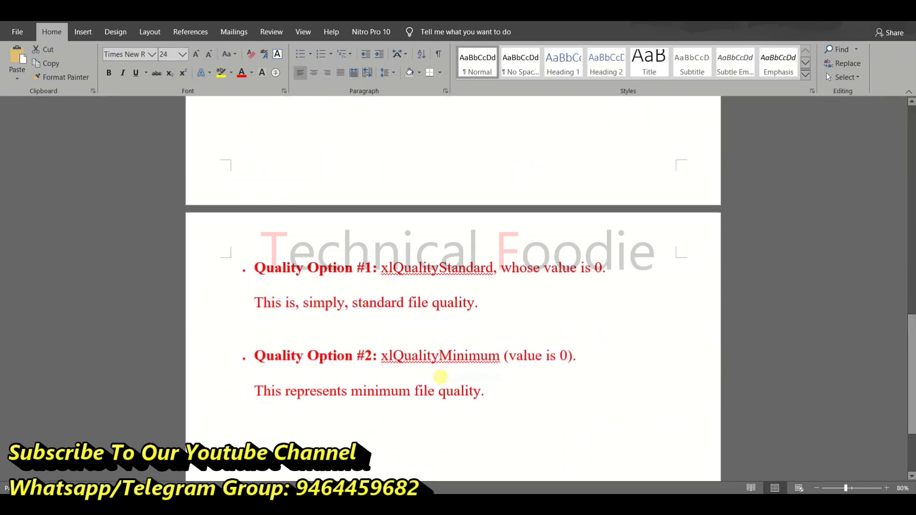
{"action": "scroll", "coordinate": [436, 377], "scroll_direction": "down", "scroll_amount": 2}
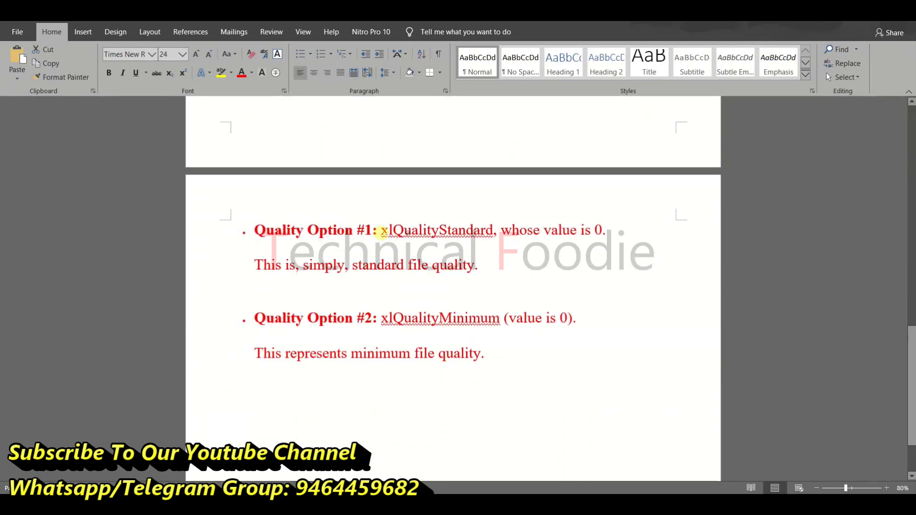
{"action": "left_click_drag", "start_coordinate": [381, 231], "coordinate": [493, 231]}
{"action": "key", "text": "ctrl+c"}
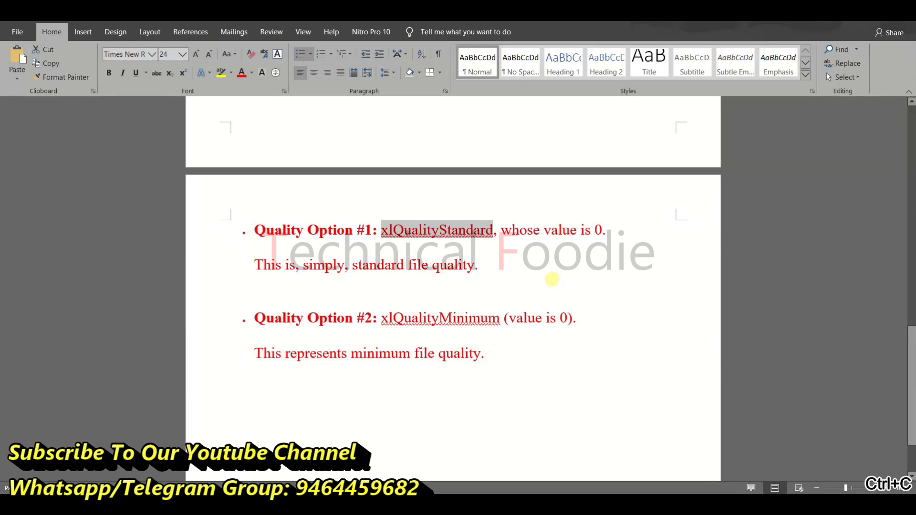
{"action": "key", "text": "alt+Tab"}
{"action": "key", "text": "ctrl+v"}
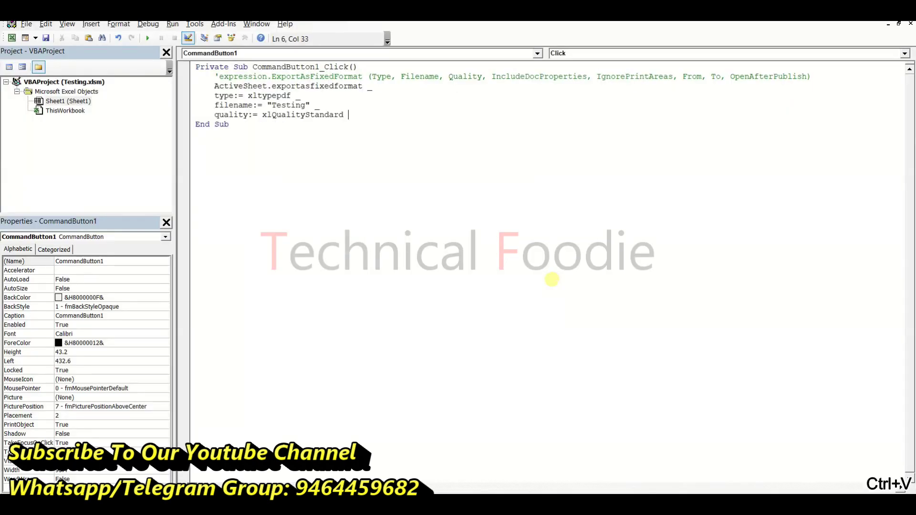
{"action": "type", "text": "_"}
Add continued 'Includedocproperties:= false' and 'ignoreprintareas:= false' argument lines to the export call
{"action": "key", "text": "Return"}
{"action": "type", "text": "Includedocproperties"}
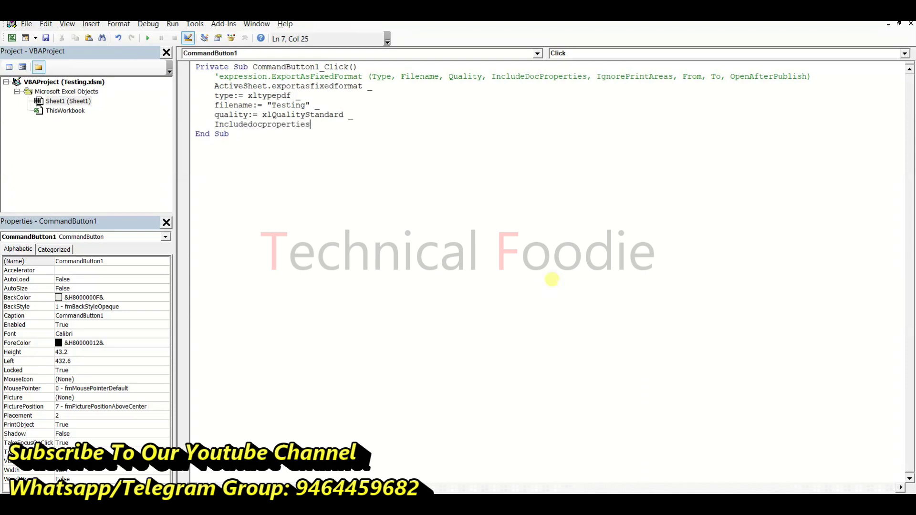
{"action": "type", "text": ":= false"}
{"action": "key", "text": "Return"}
{"action": "key", "text": "Return"}
{"action": "left_click", "coordinate": [371, 128]}
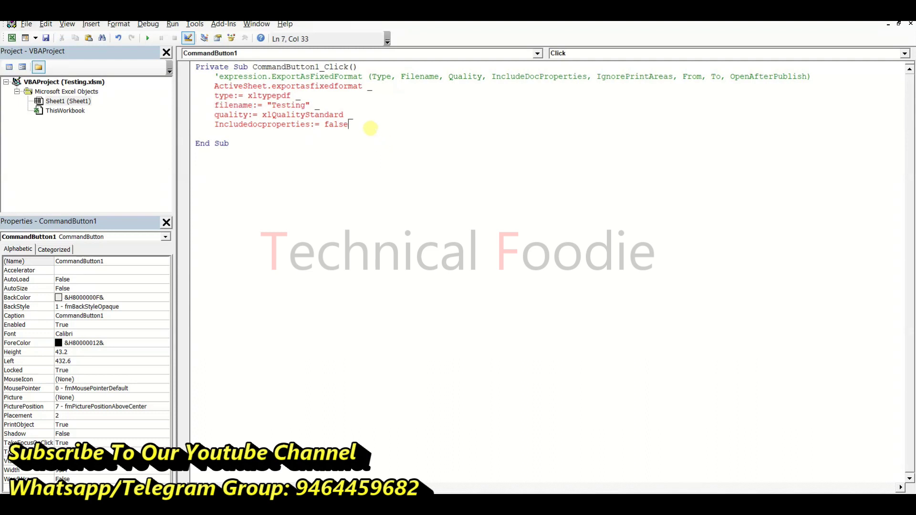
{"action": "type", "text": " _"}
{"action": "key", "text": "Return"}
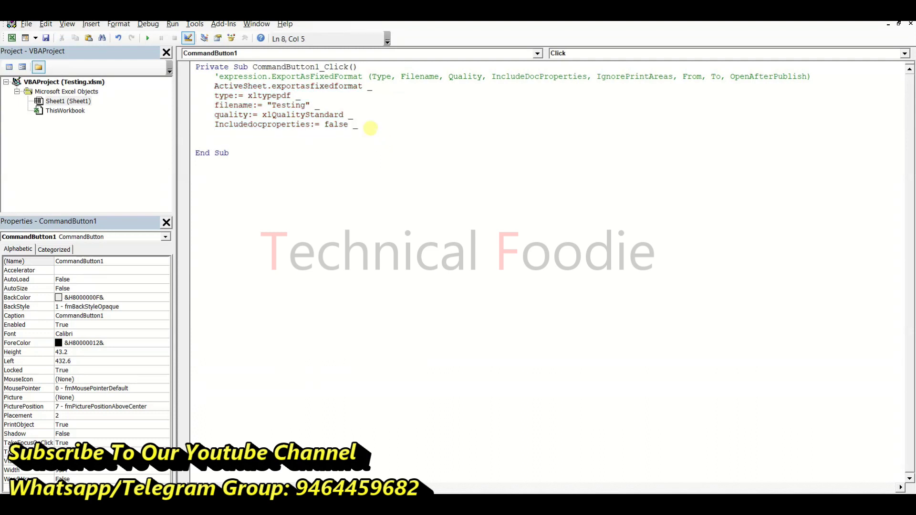
{"action": "type", "text": "ignoreprint"}
{"action": "type", "text": "areas"}
{"action": "type", "text": ":= false"}
{"action": "key", "text": "Return"}
{"action": "key", "text": "Return"}
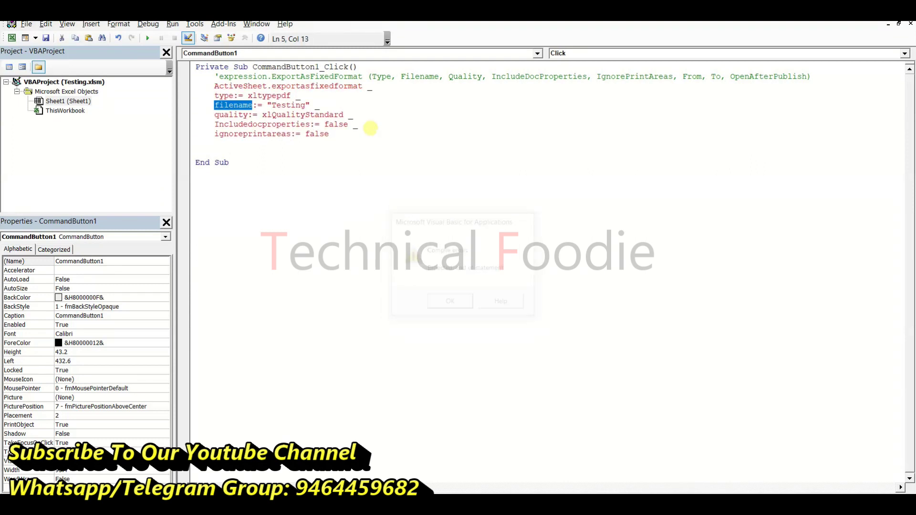
{"action": "key", "text": "Down"}
{"action": "key", "text": "Down"}
{"action": "key", "text": "Down"}
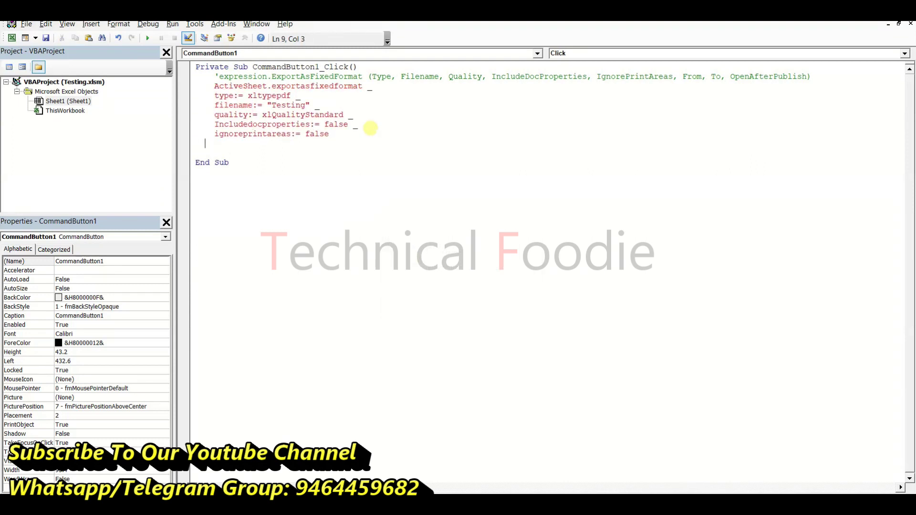
Add continued 'from:= 1', 'to:= 100' and 'openafterpublish:= true' lines, dismissing compile errors
{"action": "left_click", "coordinate": [370, 128]}
{"action": "type", "text": "_"}
{"action": "key", "text": "Return"}
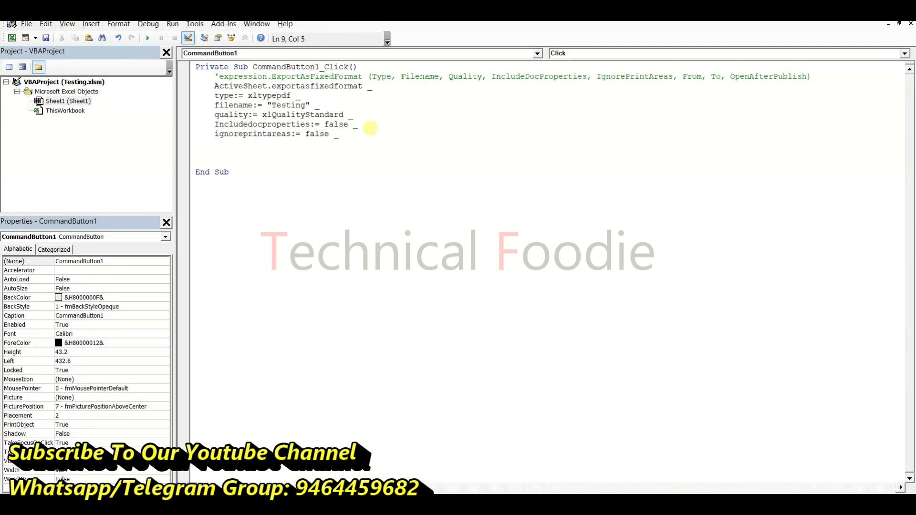
{"action": "type", "text": "f"}
{"action": "type", "text": "rom:= "}
{"action": "type", "text": "1"}
{"action": "key", "text": "Return"}
{"action": "key", "text": "Return"}
{"action": "left_click", "coordinate": [323, 144]}
{"action": "type", "text": "_"}
{"action": "key", "text": "Return"}
{"action": "type", "text": "to:"}
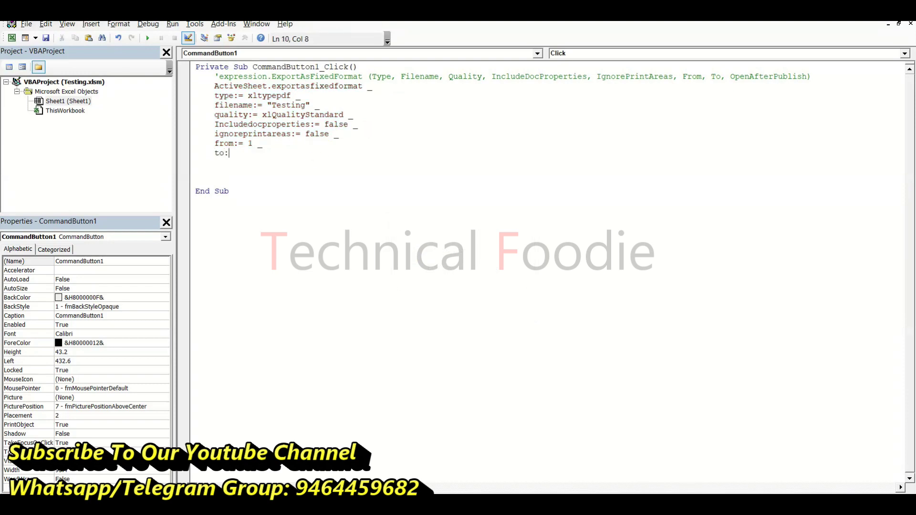
{"action": "type", "text": "= 100 _"}
{"action": "key", "text": "Return"}
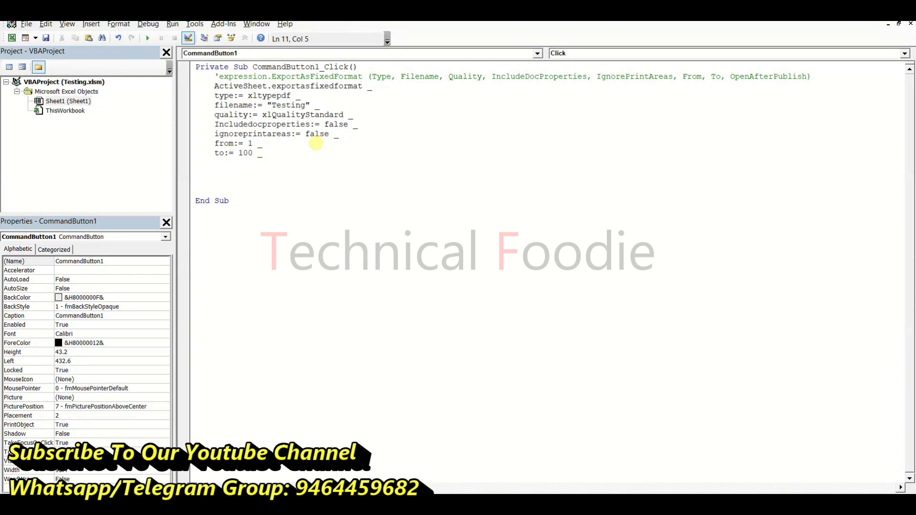
{"action": "type", "text": "openafter"}
{"action": "type", "text": "publish:= "}
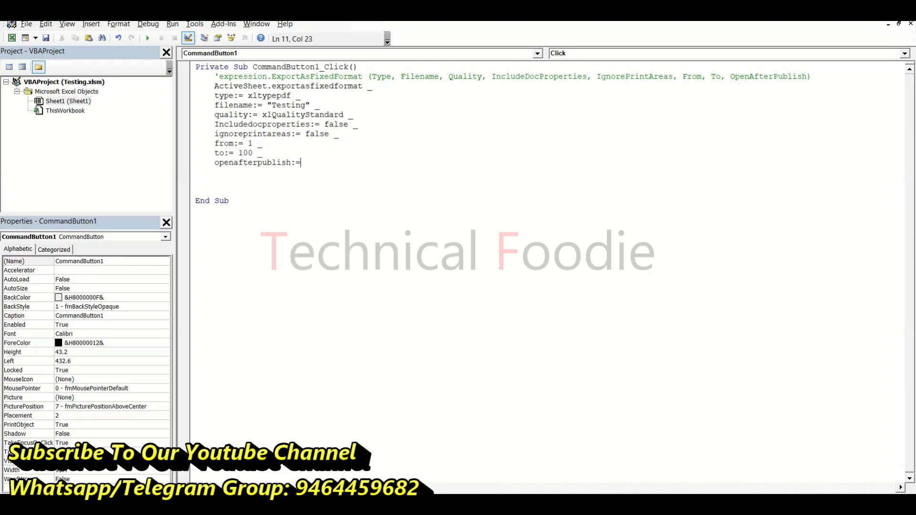
{"action": "type", "text": "true"}
{"action": "left_click", "coordinate": [315, 143]}
{"action": "key", "text": "Return"}
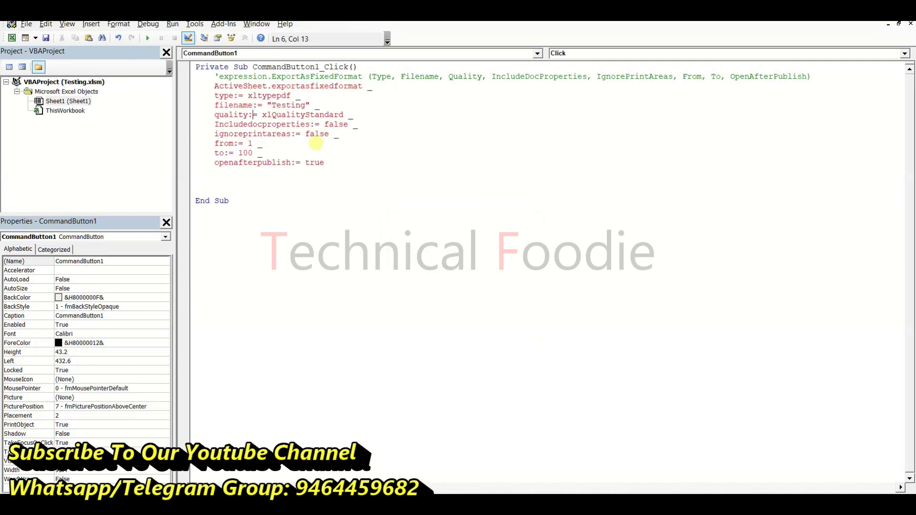
Delete the blank lines before End Sub and swap the quotes around Testing for single quotes
{"action": "key", "text": "Down"}
{"action": "key", "text": "Down"}
{"action": "key", "text": "Down"}
{"action": "key", "text": "Down"}
{"action": "key", "text": "Down"}
{"action": "key", "text": "BackSpace"}
{"action": "key", "text": "BackSpace"}
{"action": "key", "text": "BackSpace"}
{"action": "key", "text": "Up"}
{"action": "key", "text": "Up"}
{"action": "key", "text": "Up"}
{"action": "key", "text": "Up"}
{"action": "key", "text": "Up"}
{"action": "key", "text": "Up"}
{"action": "key", "text": "shift+Right"}
{"action": "type", "text": "'"}
{"action": "key", "text": "Left"}
{"action": "key", "text": "Left"}
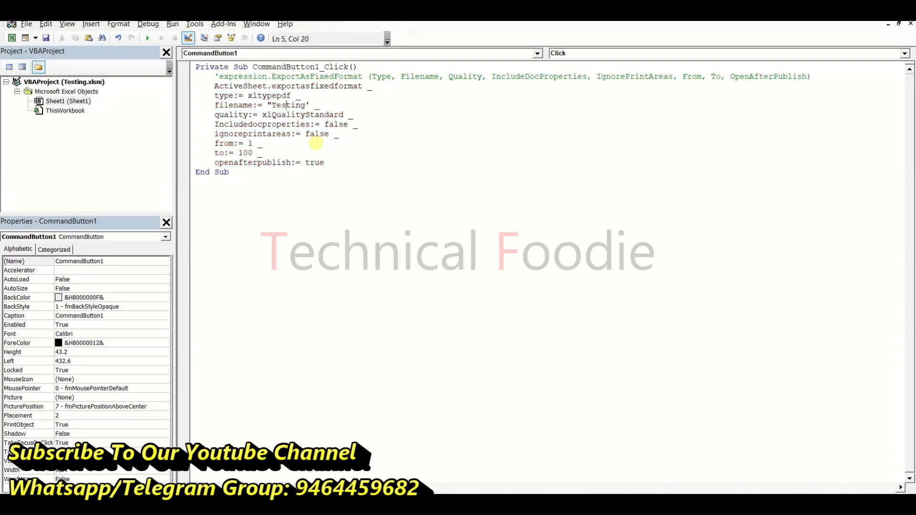
{"action": "key", "text": "shift+Right"}
{"action": "type", "text": "'"}
{"action": "key", "text": "Down"}
{"action": "key", "text": "Down"}
{"action": "key", "text": "Down"}
{"action": "key", "text": "Down"}
{"action": "key", "text": "Down"}
{"action": "key", "text": "Down"}
{"action": "key", "text": "Return"}
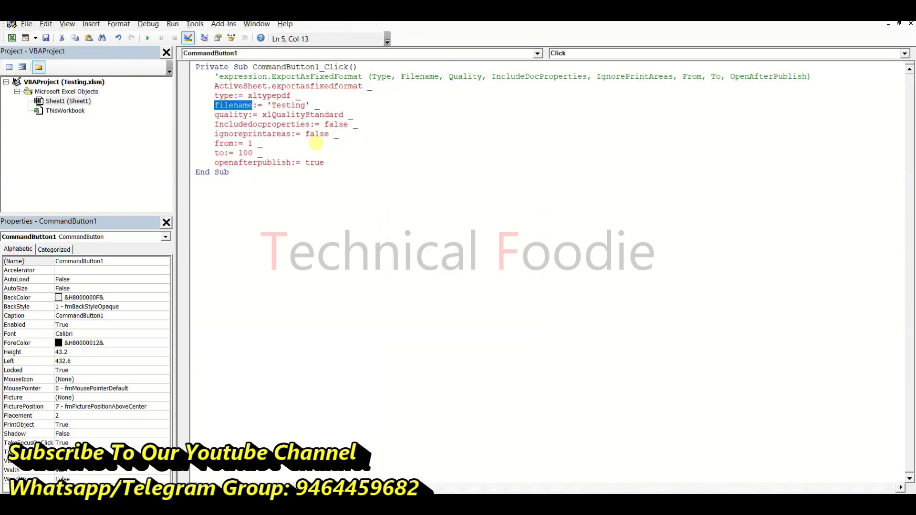
{"action": "key", "text": "Up"}
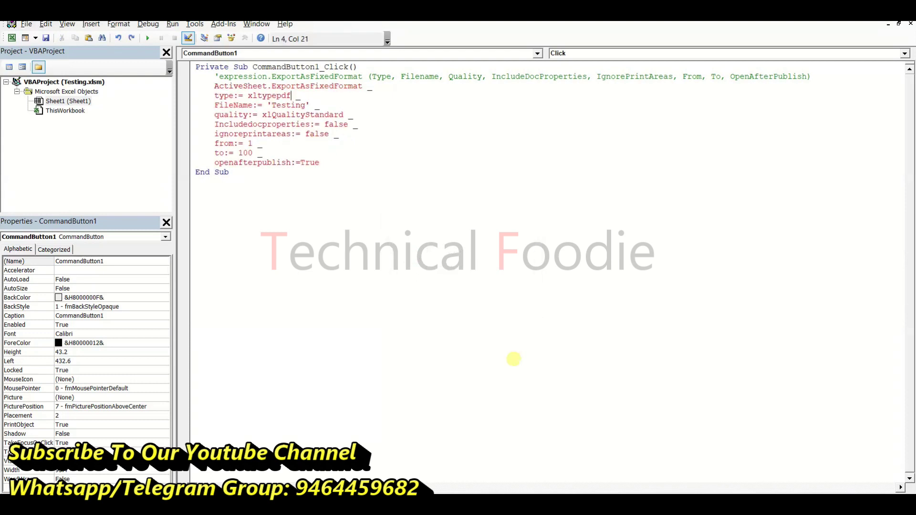
Put a comma after the Type argument and restore double quotes around "Testing" followed by a comma
{"action": "key", "text": "Up"}
{"action": "key", "text": "Up"}
{"action": "key", "text": "Up"}
{"action": "type", "text": ","}
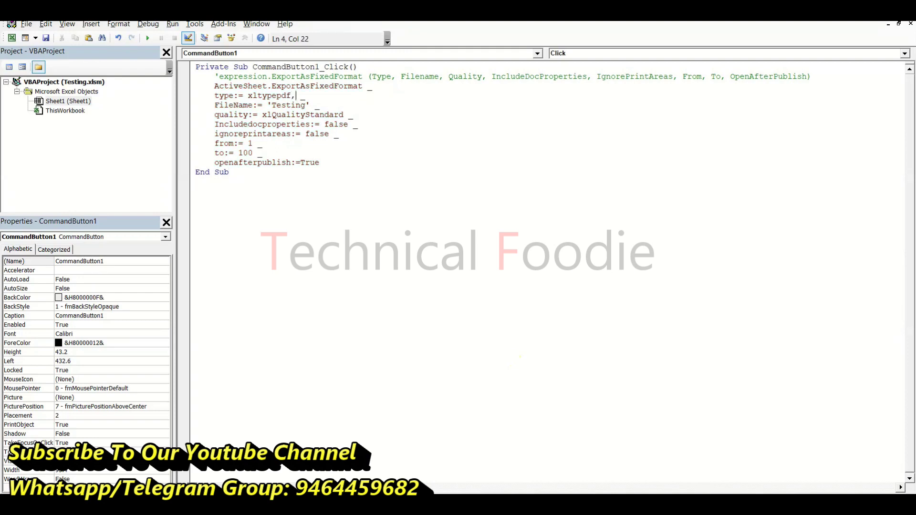
{"action": "key", "text": "BackSpace"}
{"action": "type", "text": "\""}
{"action": "key", "text": "Right"}
{"action": "key", "text": "Right"}
{"action": "key", "text": "Right"}
{"action": "key", "text": "Right"}
{"action": "key", "text": "Right"}
{"action": "key", "text": "Right"}
{"action": "key", "text": "Right"}
{"action": "key", "text": "Delete"}
{"action": "type", "text": "\","}
{"action": "key", "text": "Down"}
End the quality, Includedocproperties, ignoreprintareas, from and to lines with commas, then save the workbook
{"action": "type", "text": ","}
{"action": "key", "text": "Down"}
{"action": "type", "text": ","}
{"action": "key", "text": "Down"}
{"action": "key", "text": "Left"}
{"action": "key", "text": "Left"}
{"action": "type", "text": ", To"}
{"action": "type", "text": ","}
{"action": "key", "text": "Down"}
{"action": "type", "text": ","}
{"action": "key", "text": "Down"}
{"action": "key", "text": "Down"}
{"action": "key", "text": "Down"}
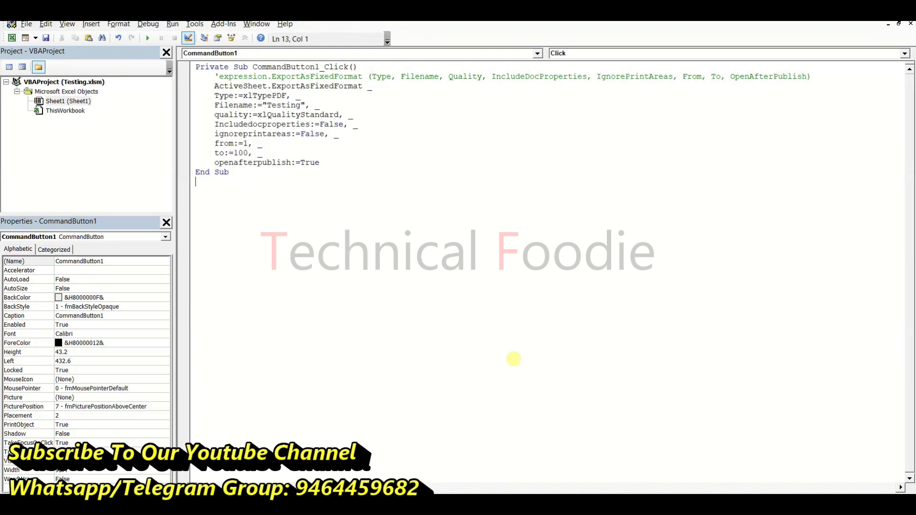
{"action": "key", "text": "Up"}
{"action": "key", "text": "Up"}
{"action": "key", "text": "Up"}
{"action": "key", "text": "Up"}
{"action": "key", "text": "Up"}
{"action": "key", "text": "Up"}
{"action": "key", "text": "Up"}
{"action": "key", "text": "Up"}
{"action": "key", "text": "Up"}
{"action": "key", "text": "Up"}
{"action": "key", "text": "Up"}
{"action": "key", "text": "Down"}
{"action": "key", "text": "Down"}
{"action": "key", "text": "Down"}
{"action": "key", "text": "Down"}
{"action": "key", "text": "Down"}
{"action": "key", "text": "Down"}
{"action": "key", "text": "ctrl+s"}
Leave Design Mode, run CommandButton1 to export Testing.pdf, close the PDF, and go to cell C4
{"action": "key", "text": "alt+F11"}
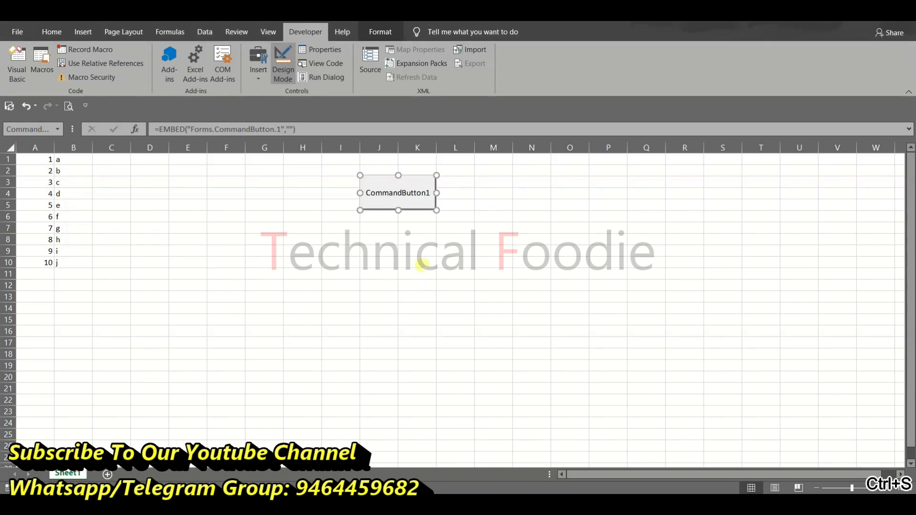
{"action": "left_click", "coordinate": [285, 78]}
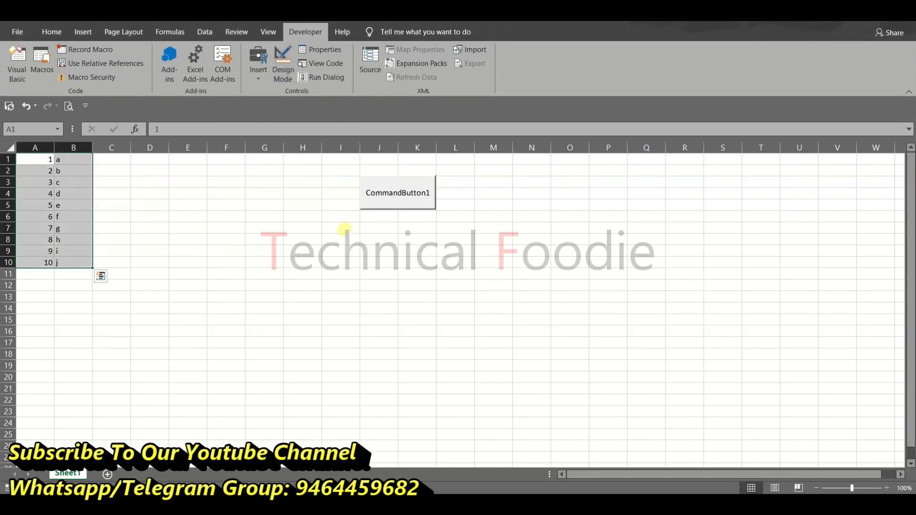
{"action": "left_click", "coordinate": [389, 260]}
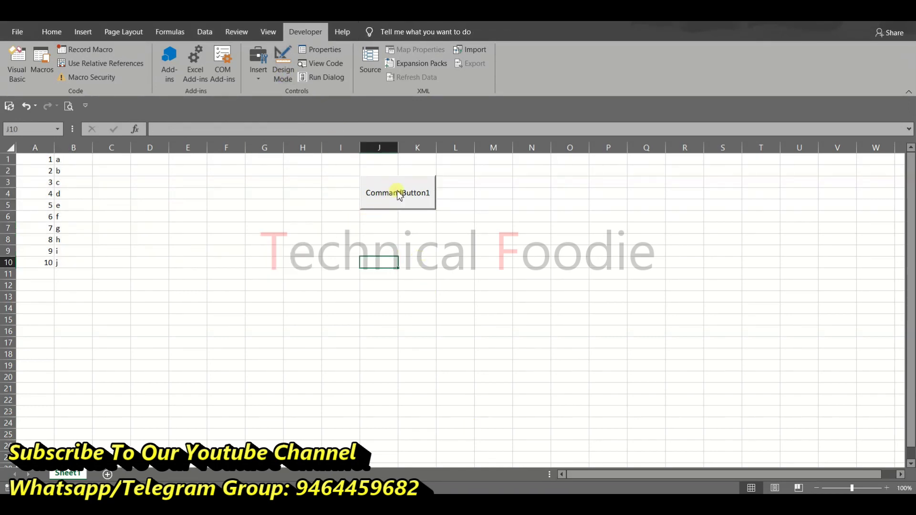
{"action": "left_click", "coordinate": [398, 191]}
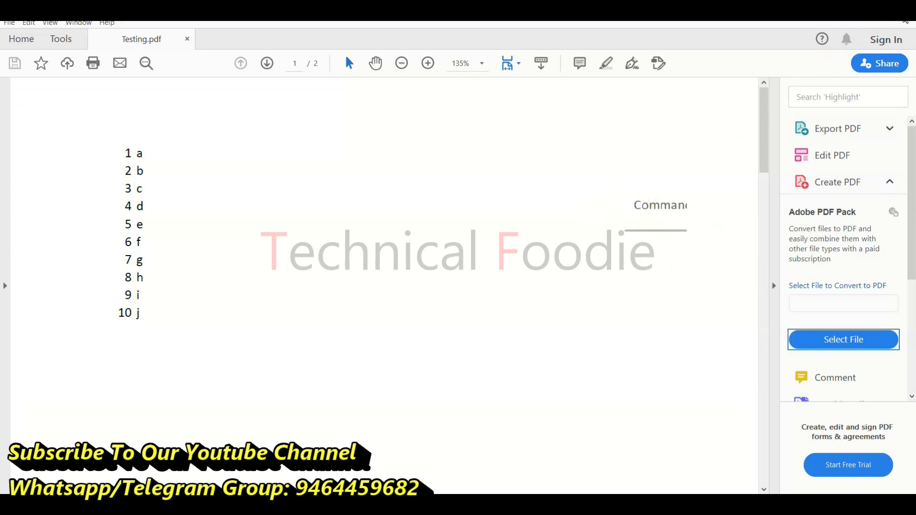
{"action": "left_click", "coordinate": [905, 21]}
{"action": "left_click", "coordinate": [73, 192]}
{"action": "key", "text": "Right"}
Enter test text 'jknjknk' in C4, 'nolkn' in D4 and 'kjnkjnkj' in D7, then rerun the export
{"action": "type", "text": "jknjknk"}
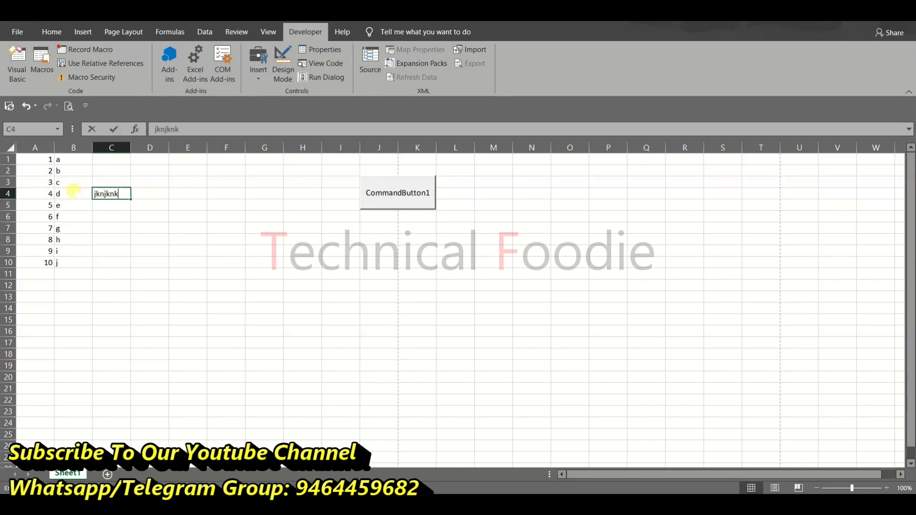
{"action": "key", "text": "Right"}
{"action": "type", "text": "nolkn"}
{"action": "key", "text": "Down"}
{"action": "key", "text": "Down"}
{"action": "key", "text": "Down"}
{"action": "type", "text": "kjnkjnkj"}
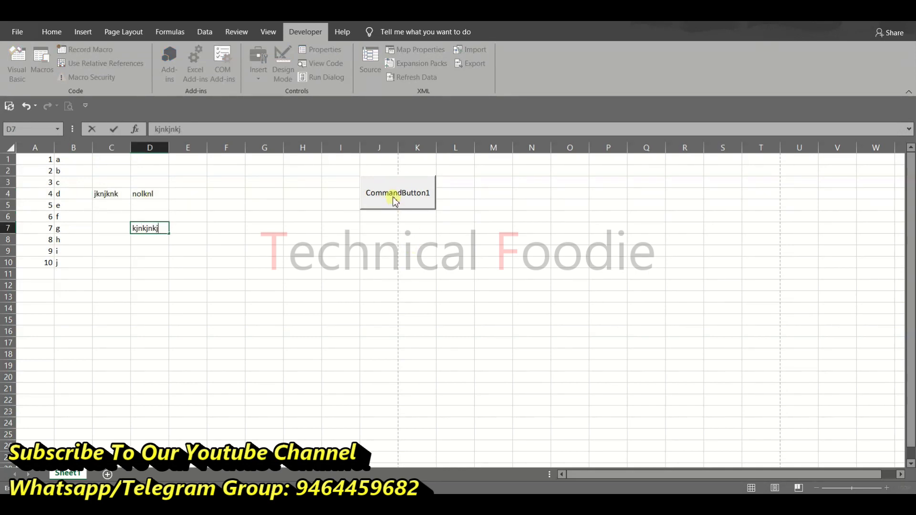
{"action": "left_click", "coordinate": [393, 197]}
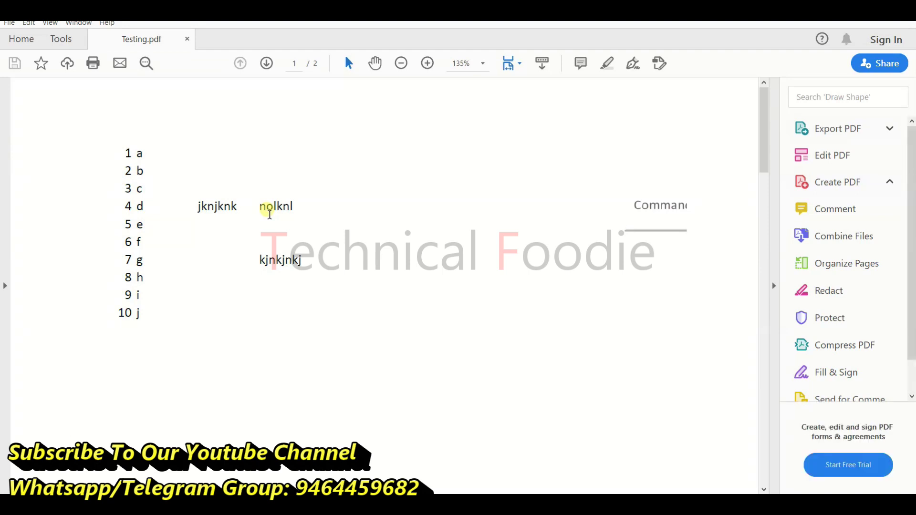
Select the words jknjknk, nolknl, kjnkjnkj and the number 3 in the PDF, then clear the selection
{"action": "double_click", "coordinate": [221, 208]}
{"action": "double_click", "coordinate": [267, 210]}
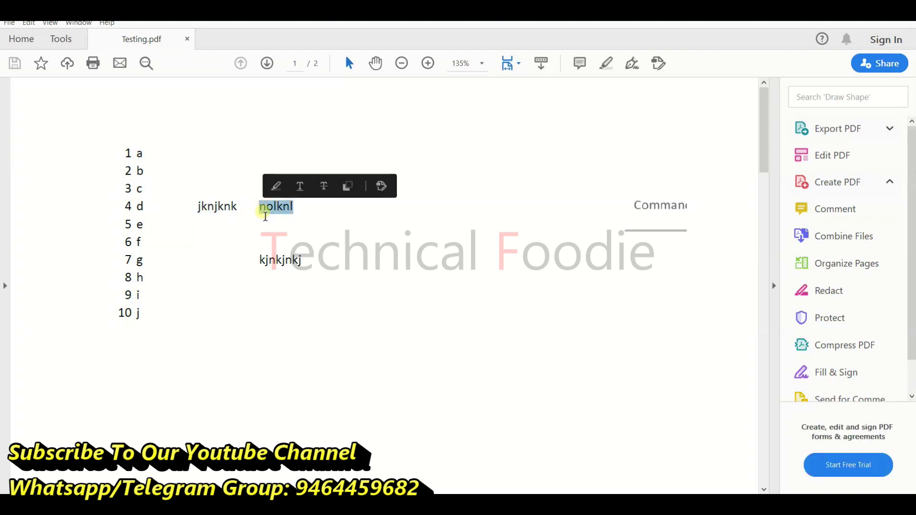
{"action": "double_click", "coordinate": [280, 259]}
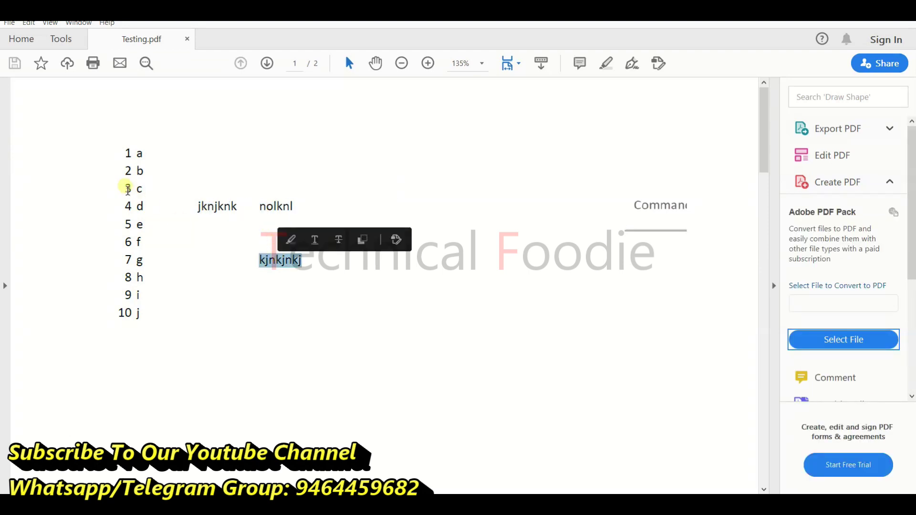
{"action": "double_click", "coordinate": [128, 188]}
{"action": "left_click", "coordinate": [129, 147]}
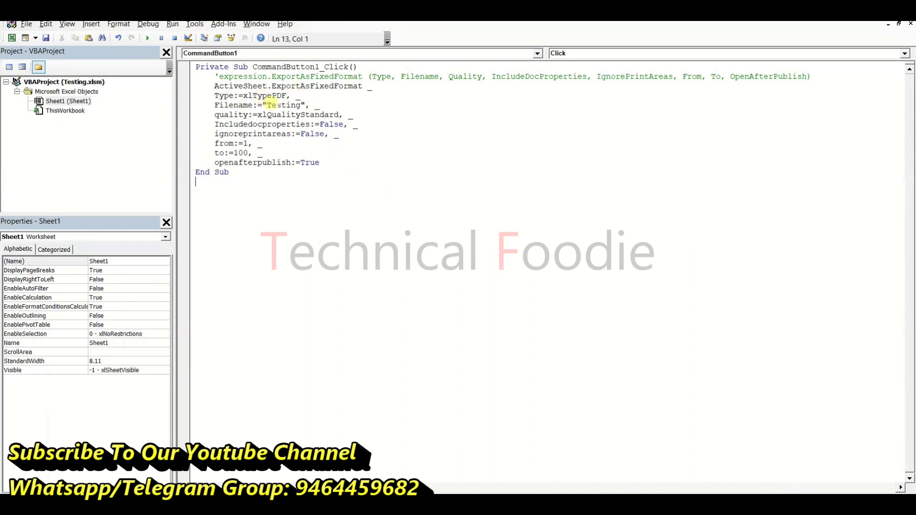
Select the file name Testing in the macro's Filename argument
{"action": "double_click", "coordinate": [284, 105]}
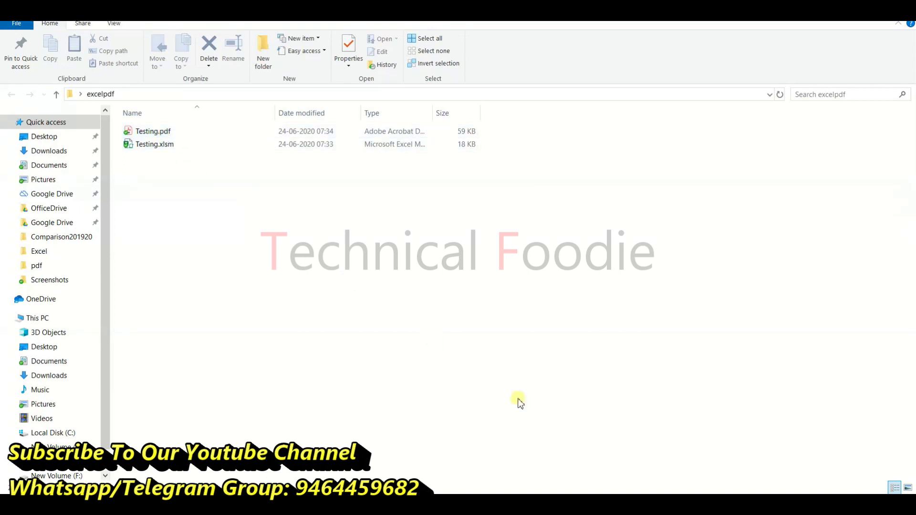
Create a new folder named 123 in the excelpdf folder and return to the macro code
{"action": "right_click", "coordinate": [234, 292]}
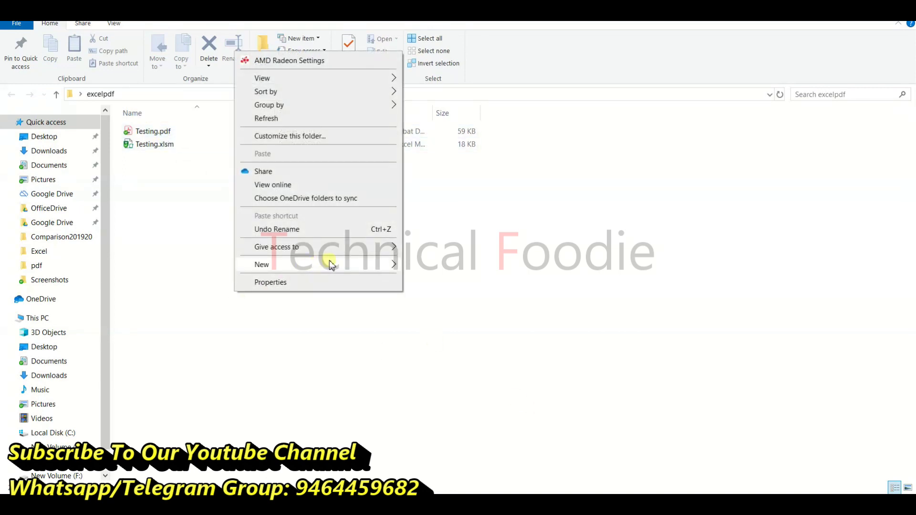
{"action": "mouse_move", "coordinate": [319, 265]}
{"action": "left_click", "coordinate": [436, 264]}
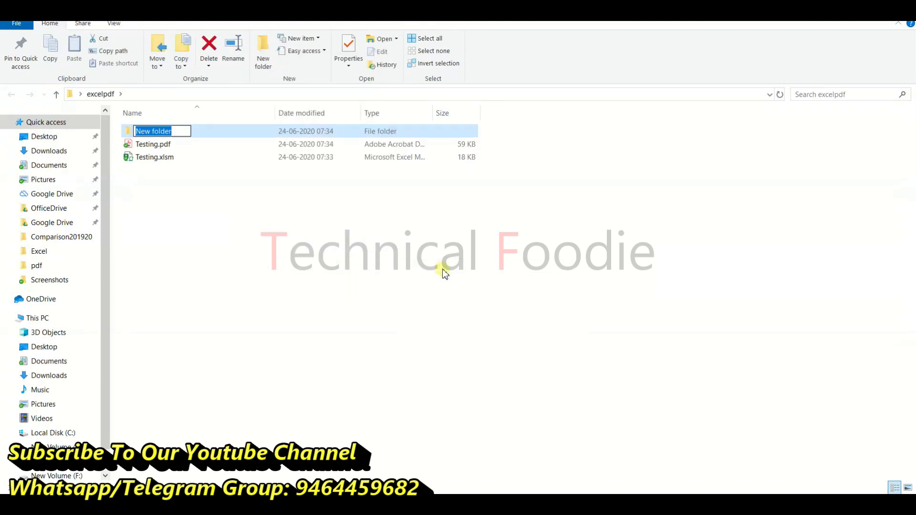
{"action": "type", "text": "123"}
{"action": "key", "text": "Return"}
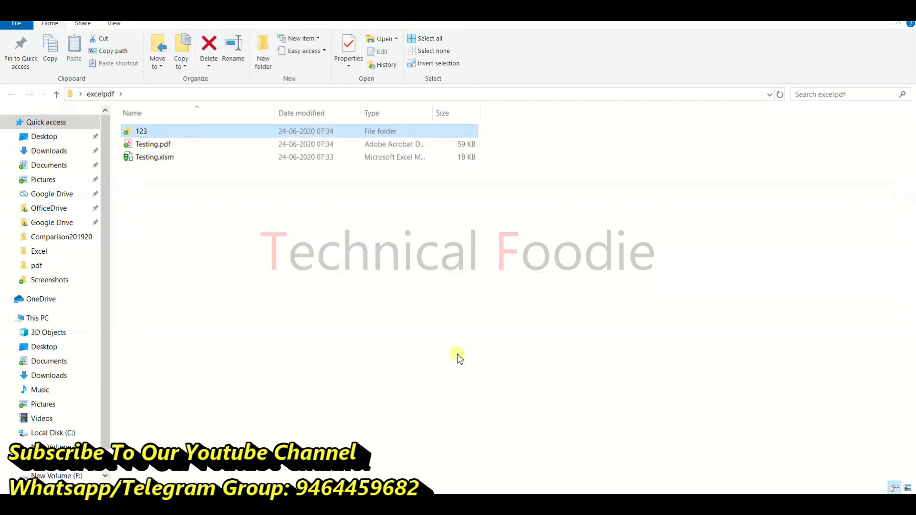
{"action": "left_click", "coordinate": [528, 492]}
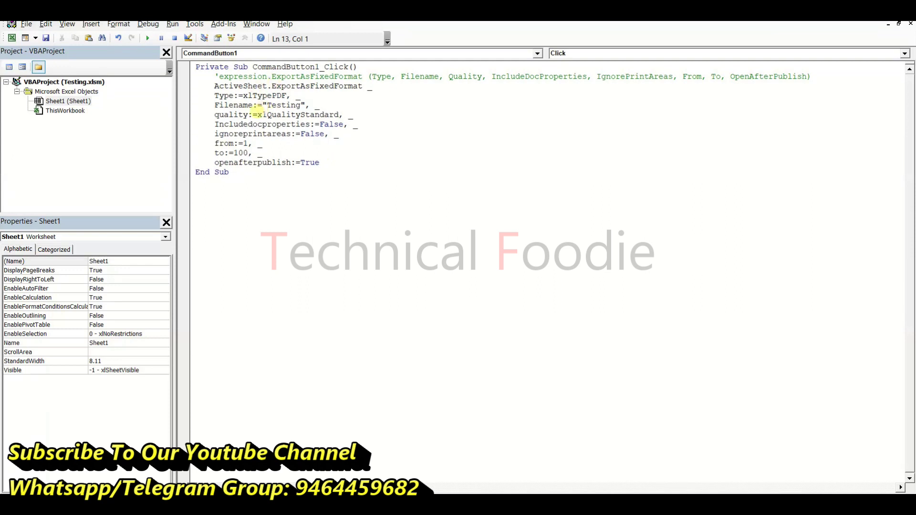
Change the export file name to Application.Path & "\123\Testing" and save the macro
{"action": "left_click", "coordinate": [260, 104]}
{"action": "type", "text": "application.p"}
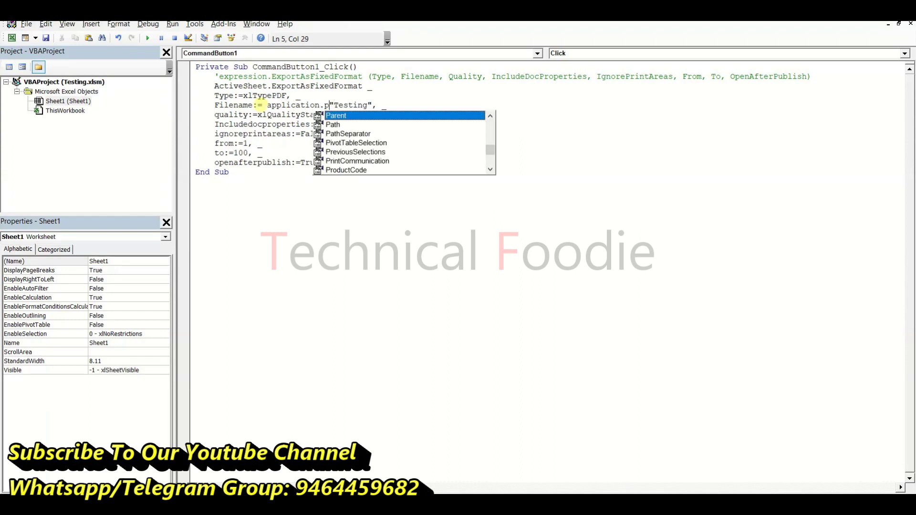
{"action": "type", "text": "ath"}
{"action": "key", "text": "Return"}
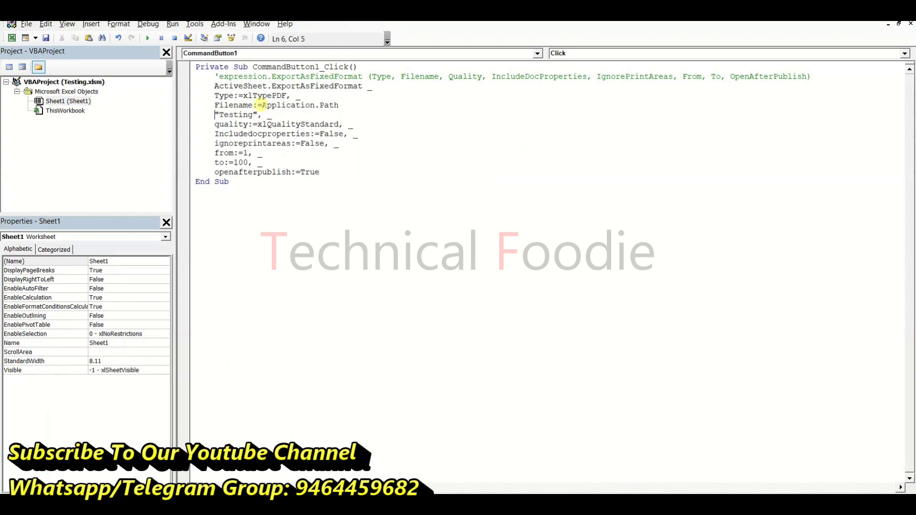
{"action": "key", "text": "BackSpace"}
{"action": "key", "text": "BackSpace"}
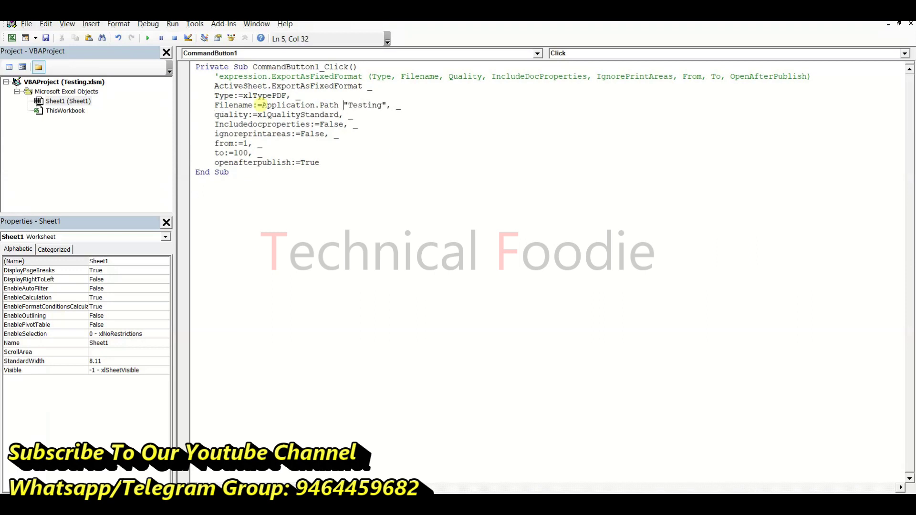
{"action": "type", "text": "&"}
{"action": "key", "text": "Right"}
{"action": "type", "text": "\\123\\"}
{"action": "key", "text": "ctrl+s"}
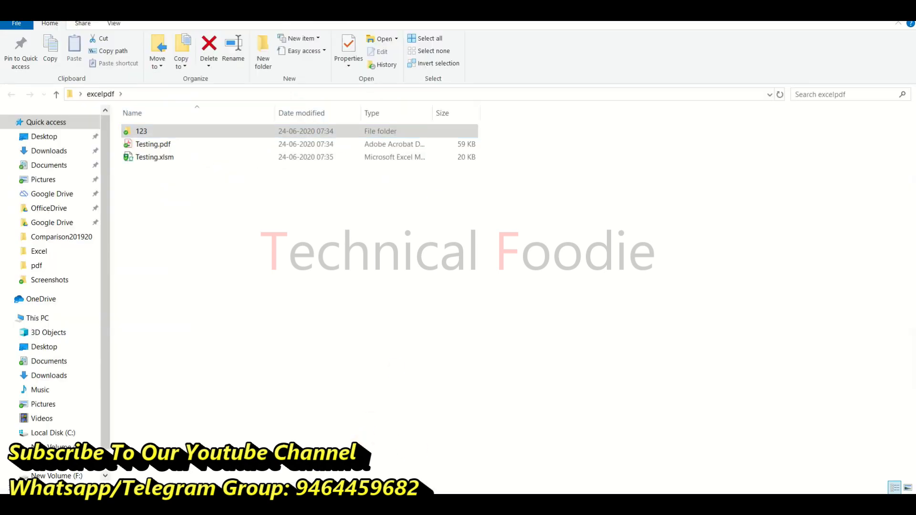
Check the 123 folder in File Explorer, then run CommandButton1 to export
{"action": "double_click", "coordinate": [179, 134]}
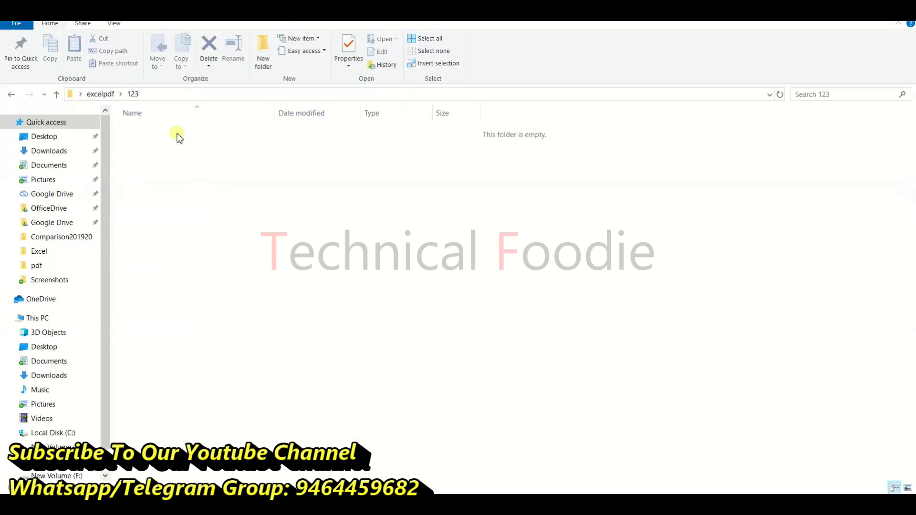
{"action": "left_click", "coordinate": [103, 94]}
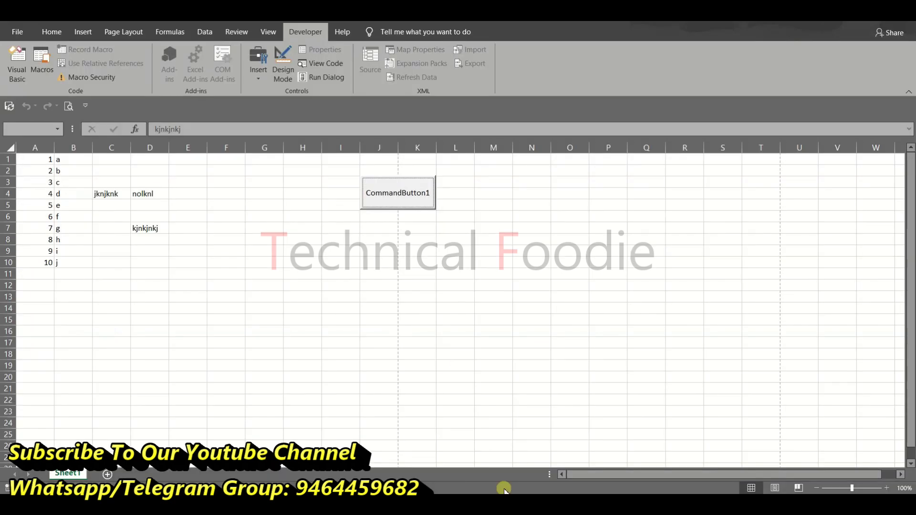
{"action": "left_click", "coordinate": [403, 261]}
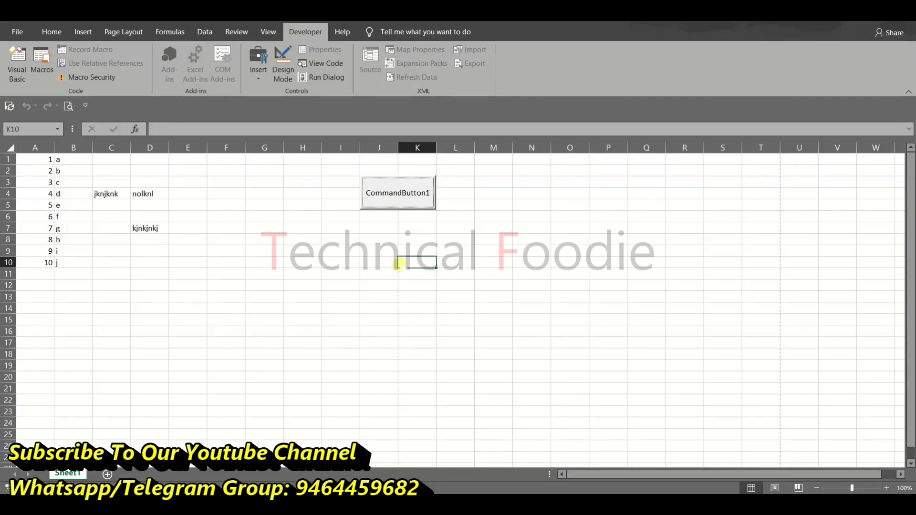
Run the button, debug run-time error 1004 to see the failing export line, and reset the macro
{"action": "left_click", "coordinate": [401, 196]}
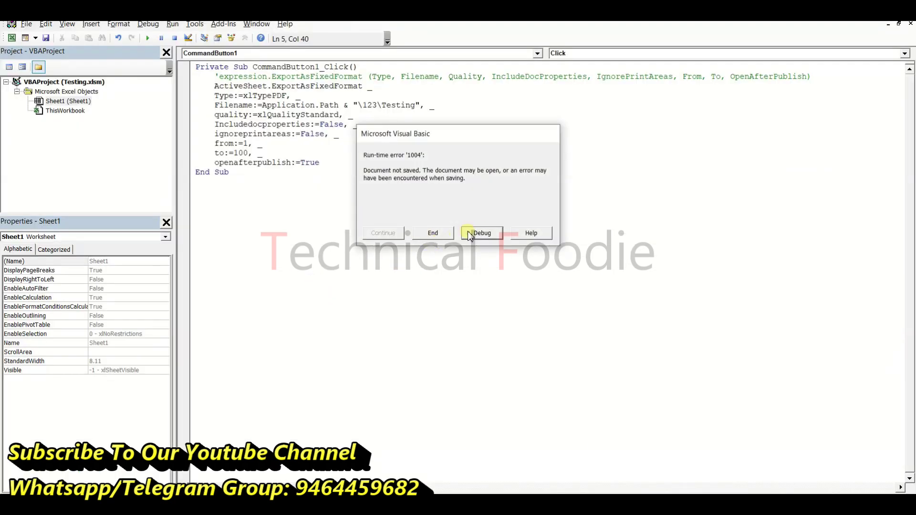
{"action": "left_click", "coordinate": [480, 233]}
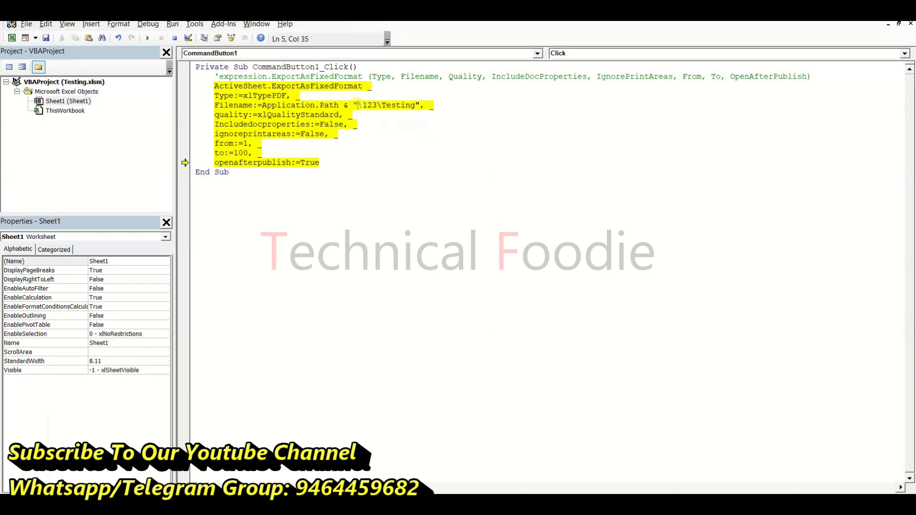
{"action": "left_click", "coordinate": [188, 38]}
{"action": "left_click", "coordinate": [298, 105]}
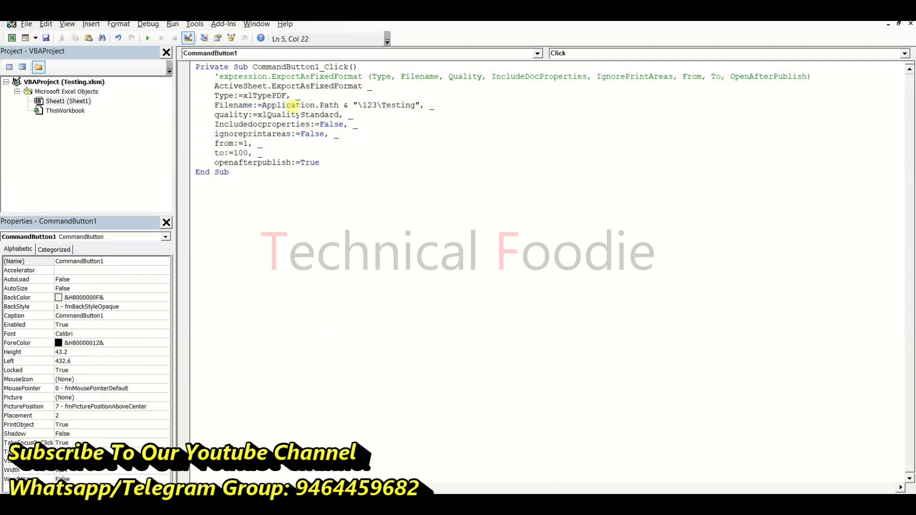
Replace Application with ActiveWorkbook in the export path and save the macro
{"action": "left_click", "coordinate": [286, 105]}
{"action": "key", "text": "Left"}
{"action": "key", "text": "Left"}
{"action": "key", "text": "shift+Right"}
{"action": "key", "text": "shift+Right"}
{"action": "key", "text": "shift+Right"}
{"action": "key", "text": "shift+Right"}
{"action": "key", "text": "shift+Right"}
{"action": "key", "text": "shift+Right"}
{"action": "key", "text": "shift+Right"}
{"action": "key", "text": "shift+Right"}
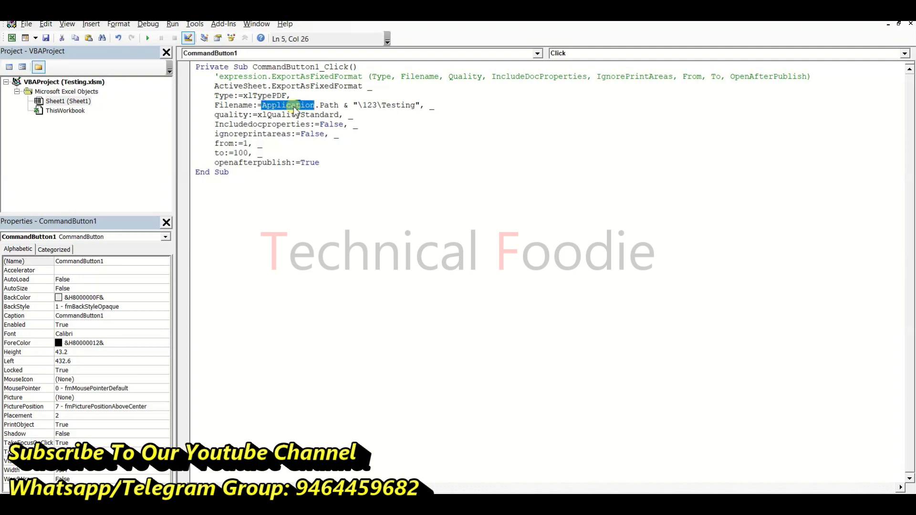
{"action": "type", "text": "a"}
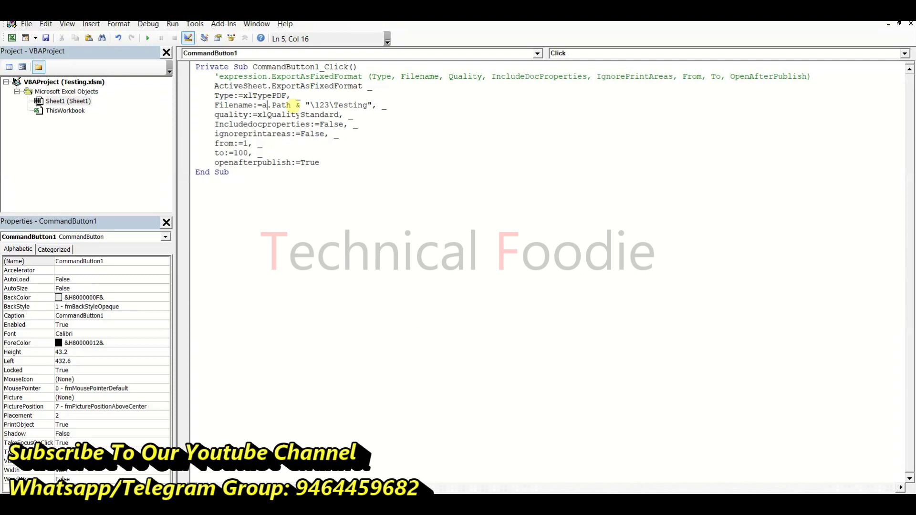
{"action": "type", "text": "ctiveworkbook"}
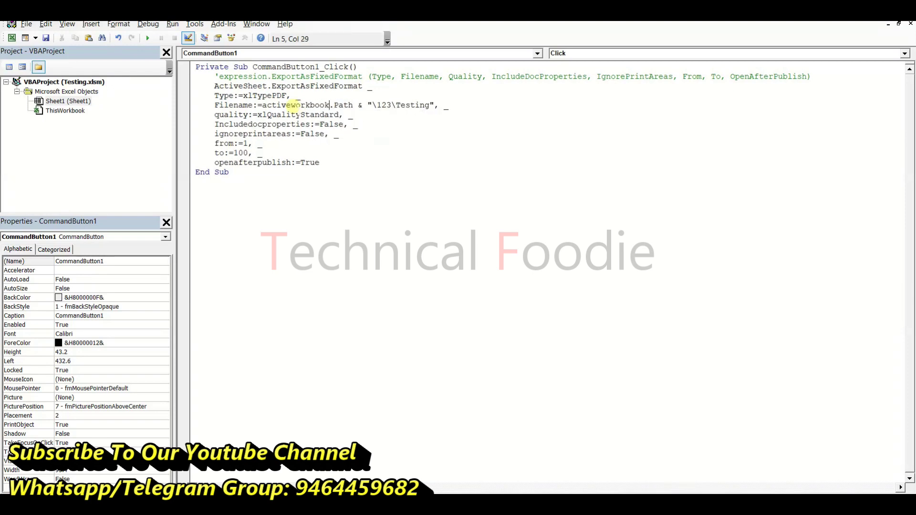
{"action": "key", "text": "Right"}
{"action": "key", "text": "ctrl+s"}
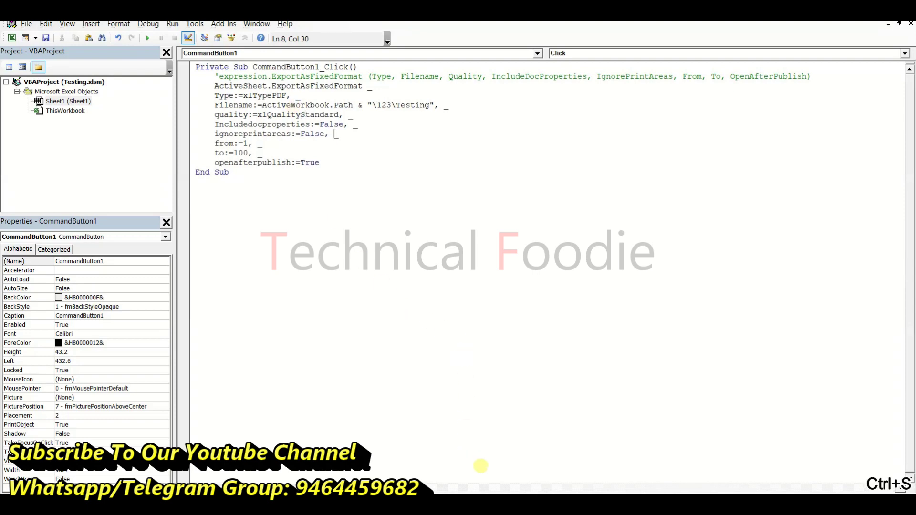
{"action": "left_click", "coordinate": [477, 504]}
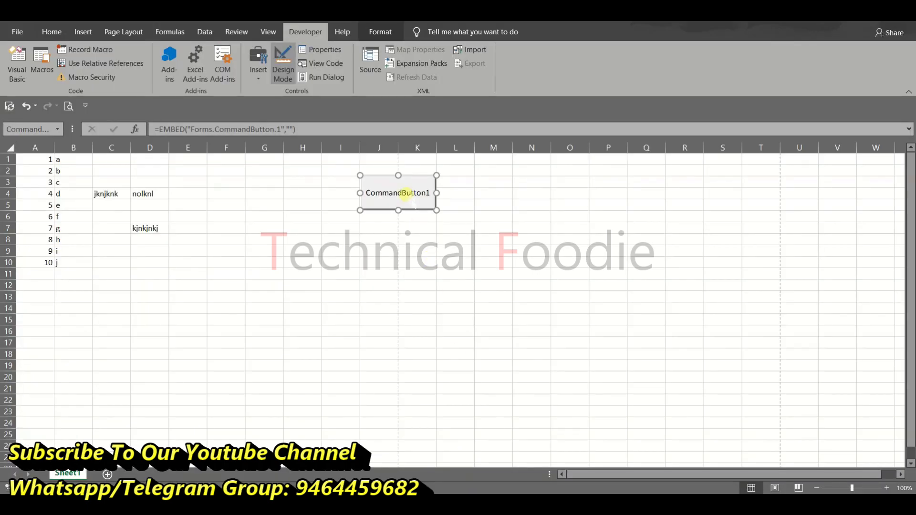
Turn off Design Mode, run CommandButton1, and confirm Testing.pdf (59 KB) appears in excelpdf's 123 folder
{"action": "left_click", "coordinate": [283, 64]}
{"action": "left_click", "coordinate": [400, 199]}
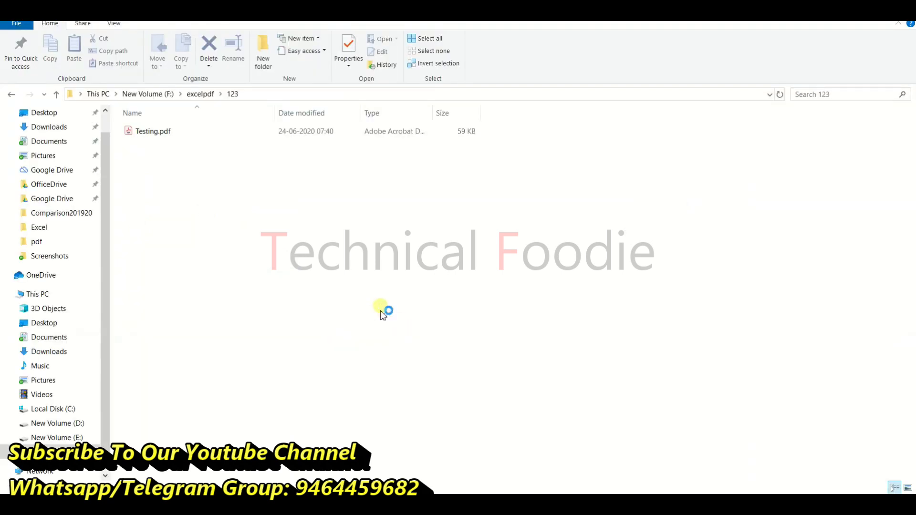
{"action": "left_click", "coordinate": [200, 94]}
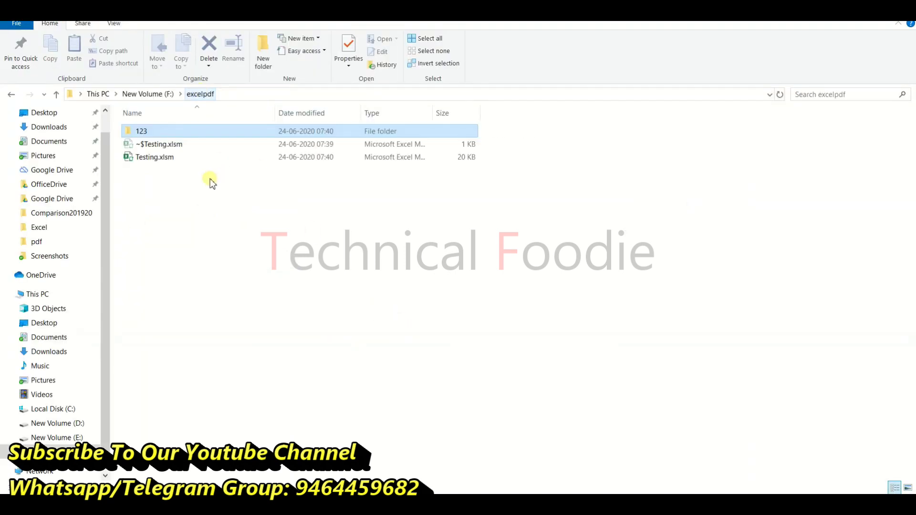
{"action": "key", "text": "Return"}
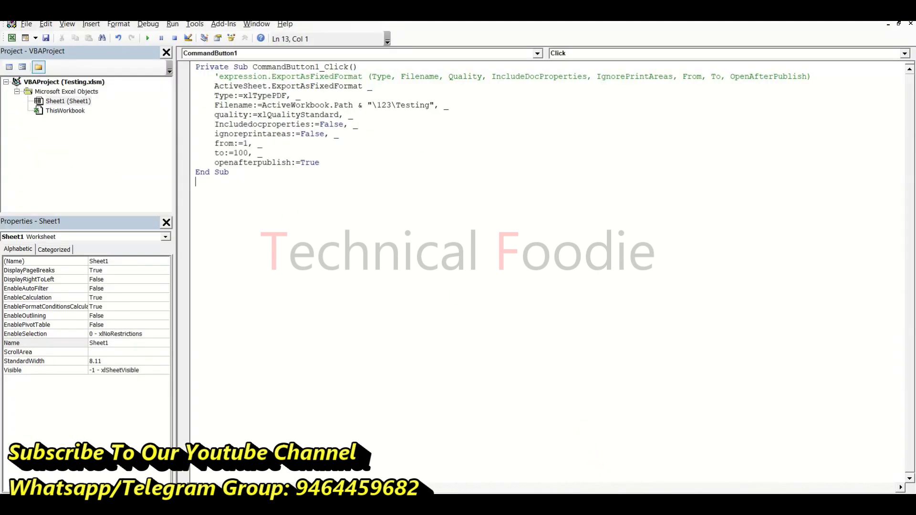
Change the exported file name to lowercase testing followed by & Rnd(1000)
{"action": "left_click", "coordinate": [395, 97]}
{"action": "key", "text": "shift+Right"}
{"action": "key", "text": "shift+Right"}
{"action": "key", "text": "shift+Right"}
{"action": "key", "text": "shift+Right"}
{"action": "key", "text": "shift+Right"}
{"action": "key", "text": "shift+Right"}
{"action": "key", "text": "shift+Right"}
{"action": "type", "text": "testing"}
{"action": "type", "text": "& Rnd(1000)"}
{"action": "key", "text": "Left"}
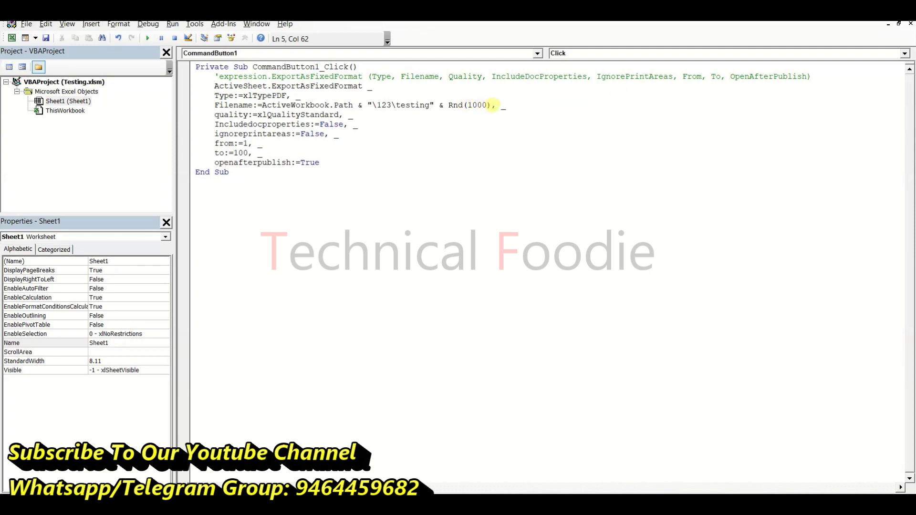
Set openafterpublish to False and save the macro with Ctrl+S
{"action": "left_click_drag", "start_coordinate": [327, 163], "coordinate": [300, 162]}
{"action": "type", "text": "false"}
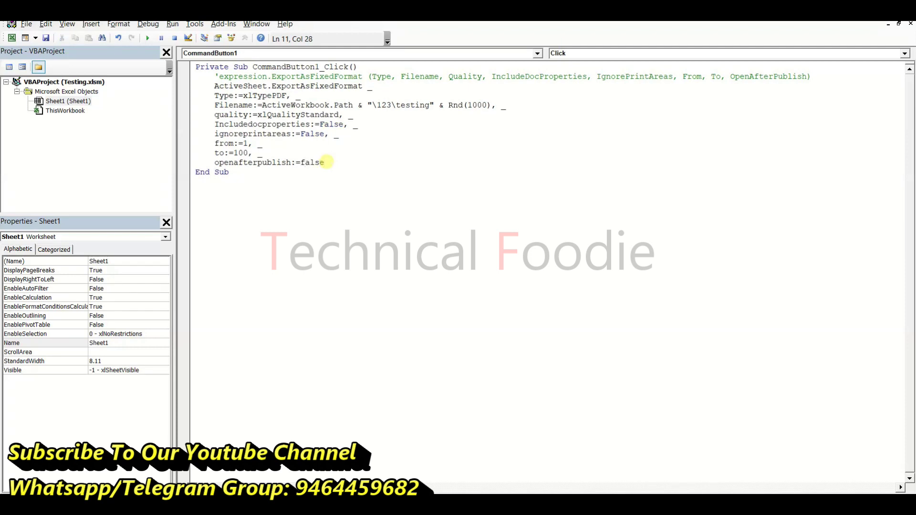
{"action": "key", "text": "ctrl+s"}
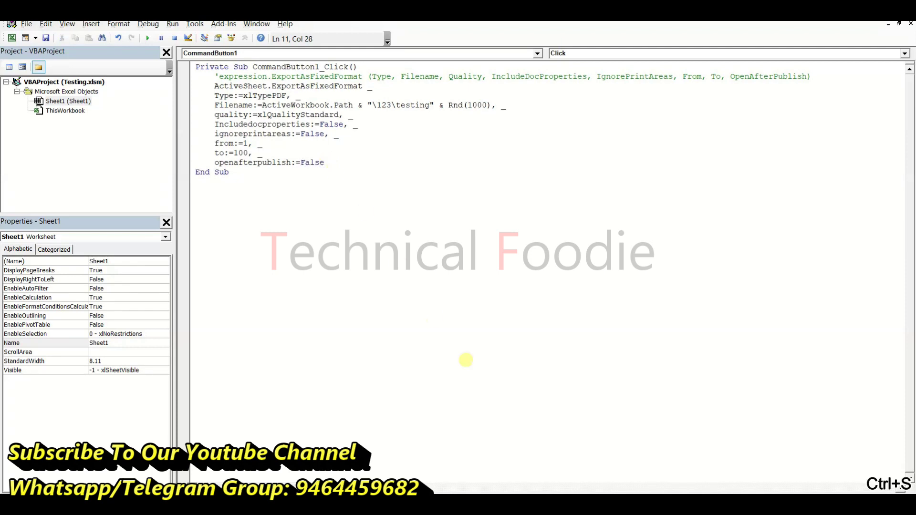
Run CommandButton1 three times, saving testing0.533424.pdf, testing0.2895625.pdf and testing0.5795186.pdf into the 123 folder
{"action": "left_click", "coordinate": [608, 494]}
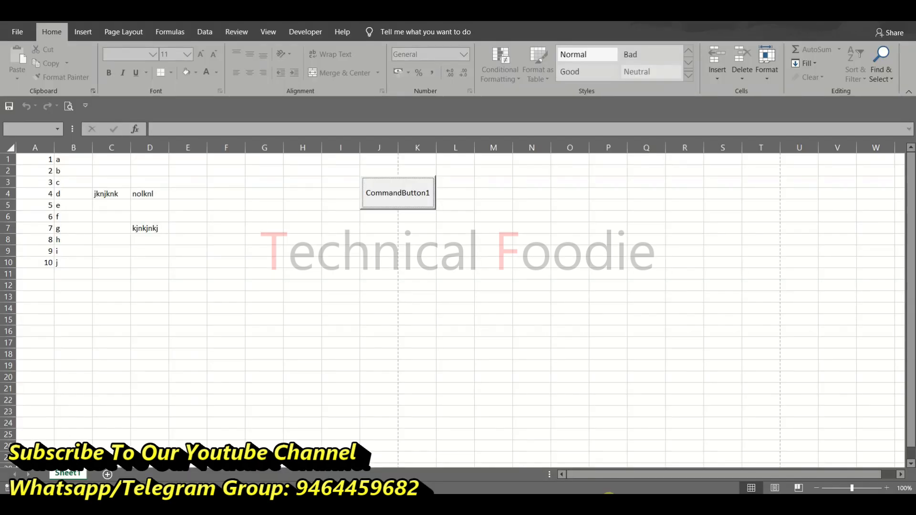
{"action": "left_click", "coordinate": [414, 198]}
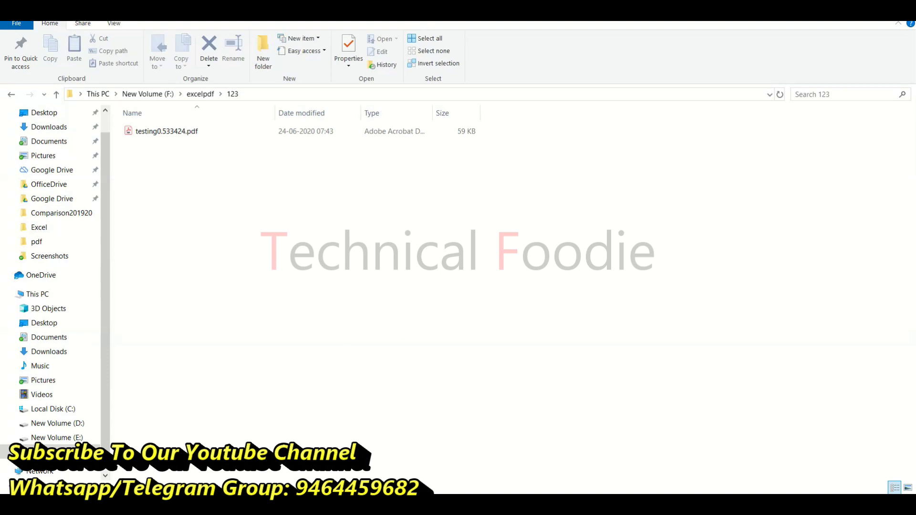
{"action": "key", "text": "alt+F4"}
{"action": "left_click", "coordinate": [405, 193]}
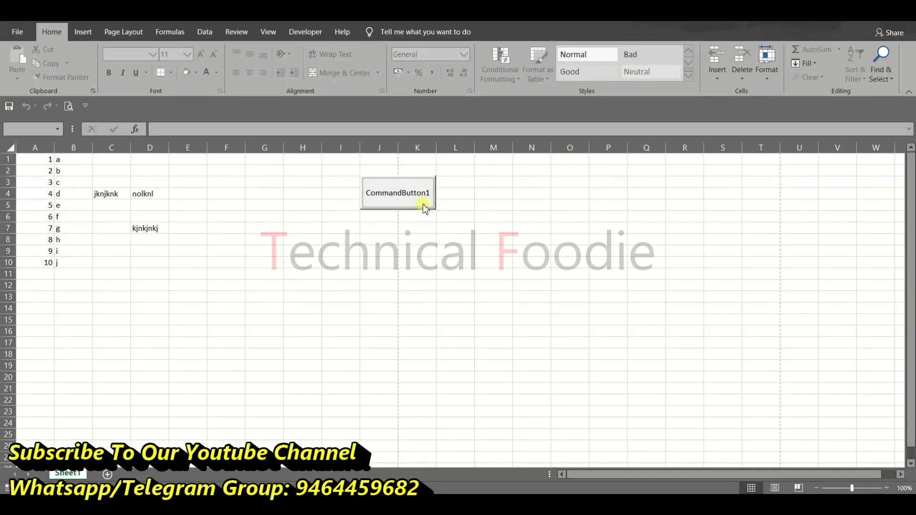
{"action": "left_click", "coordinate": [425, 204]}
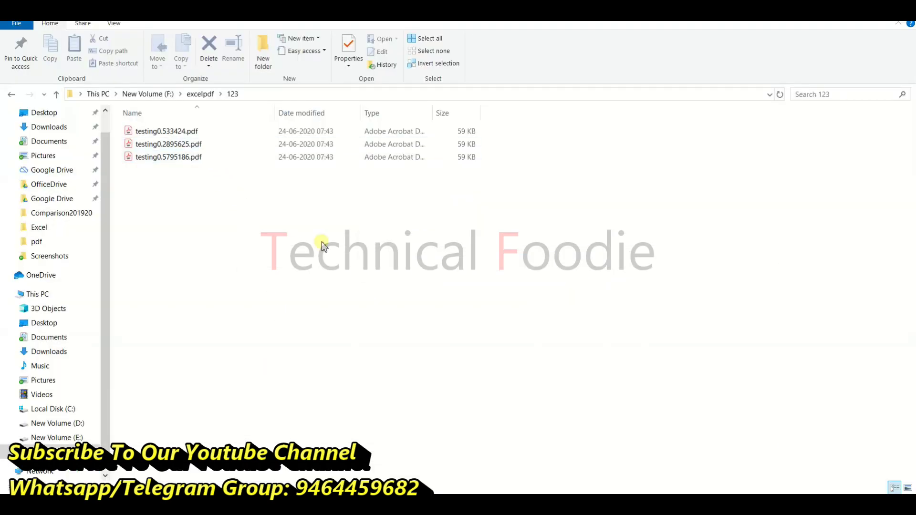
{"action": "key", "text": "Home"}
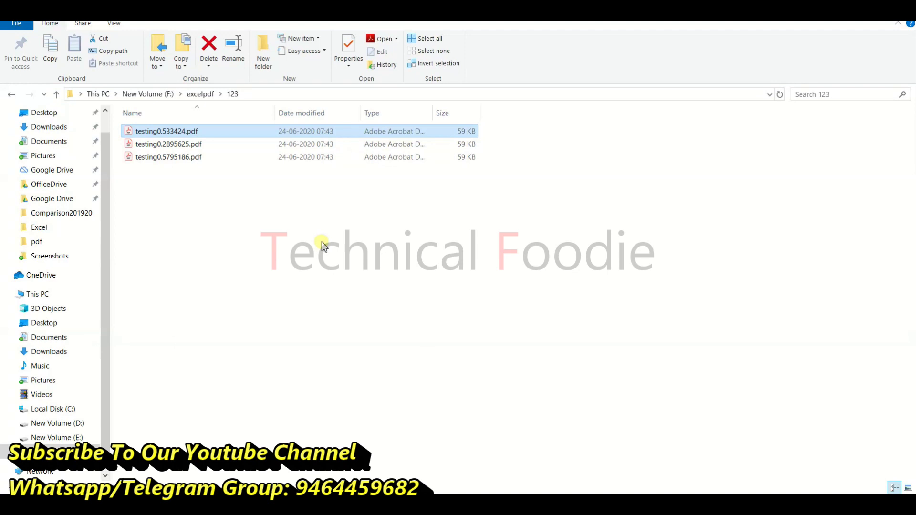
{"action": "mouse_move", "coordinate": [166, 130]}
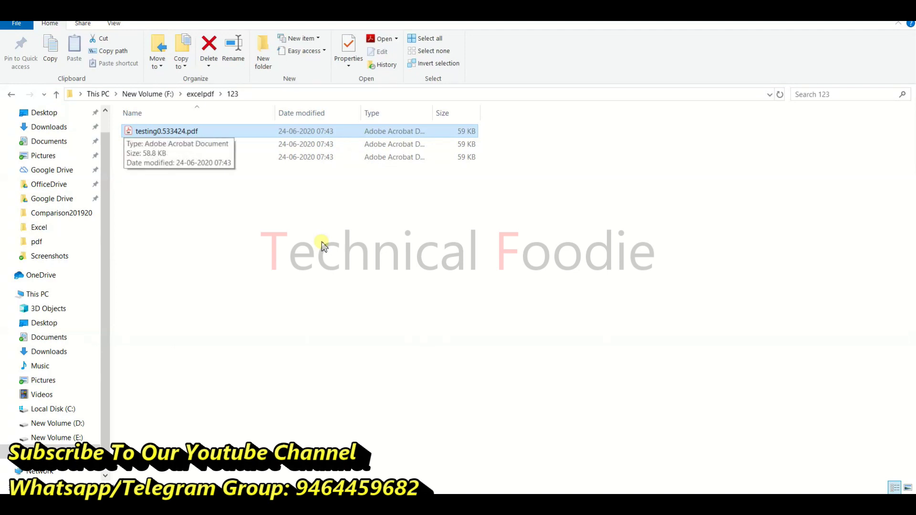
{"action": "key", "text": "ctrl+space"}
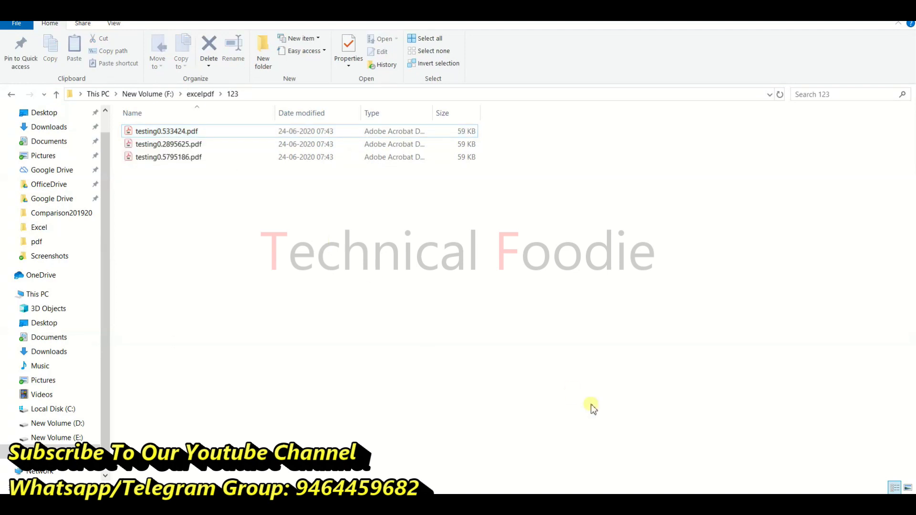
{"action": "left_click", "coordinate": [607, 505]}
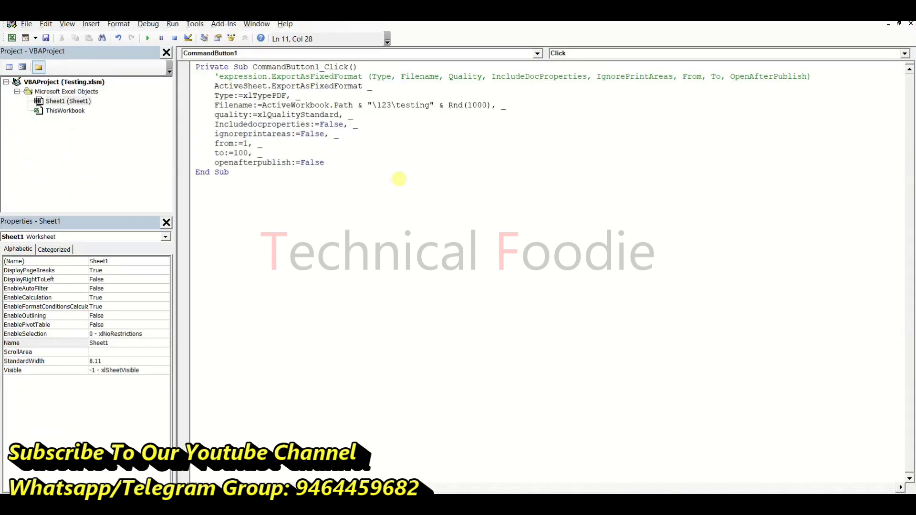